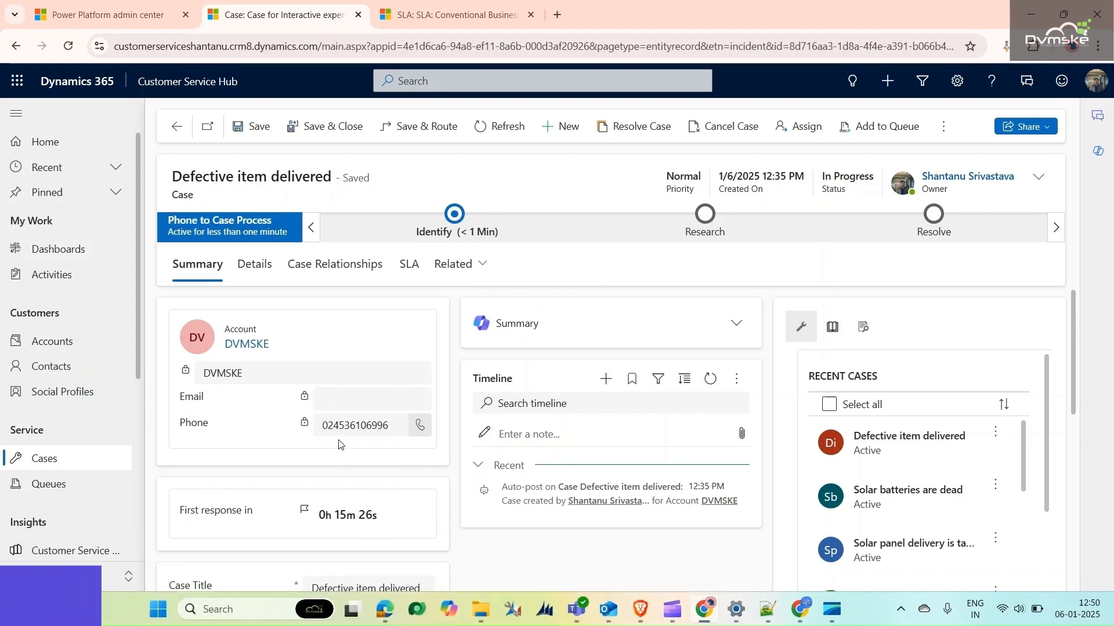
# Review the warn and failure durations of the SLA items in the Conventional Business SLA.
pyautogui.click(453, 21)
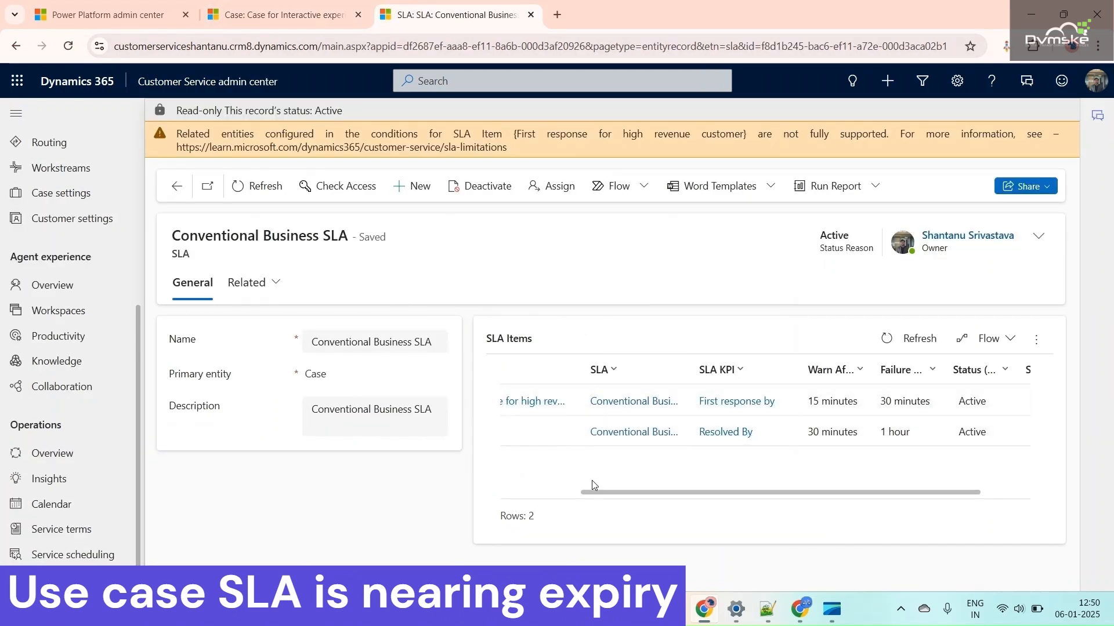
pyautogui.moveTo(607, 495); pyautogui.dragTo(514, 511)
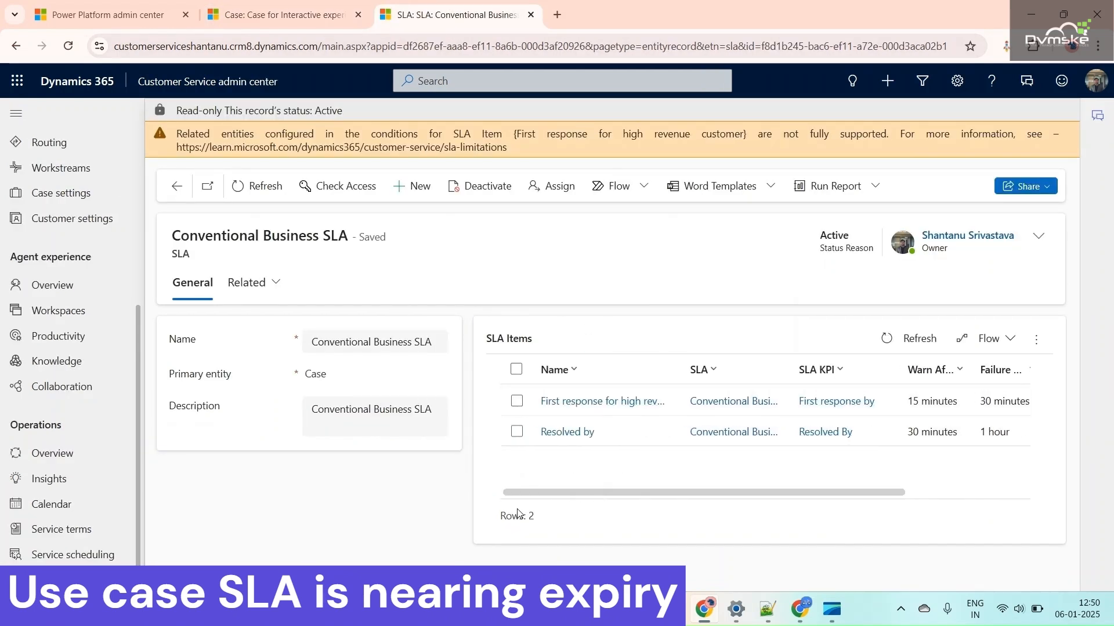
pyautogui.click(585, 402)
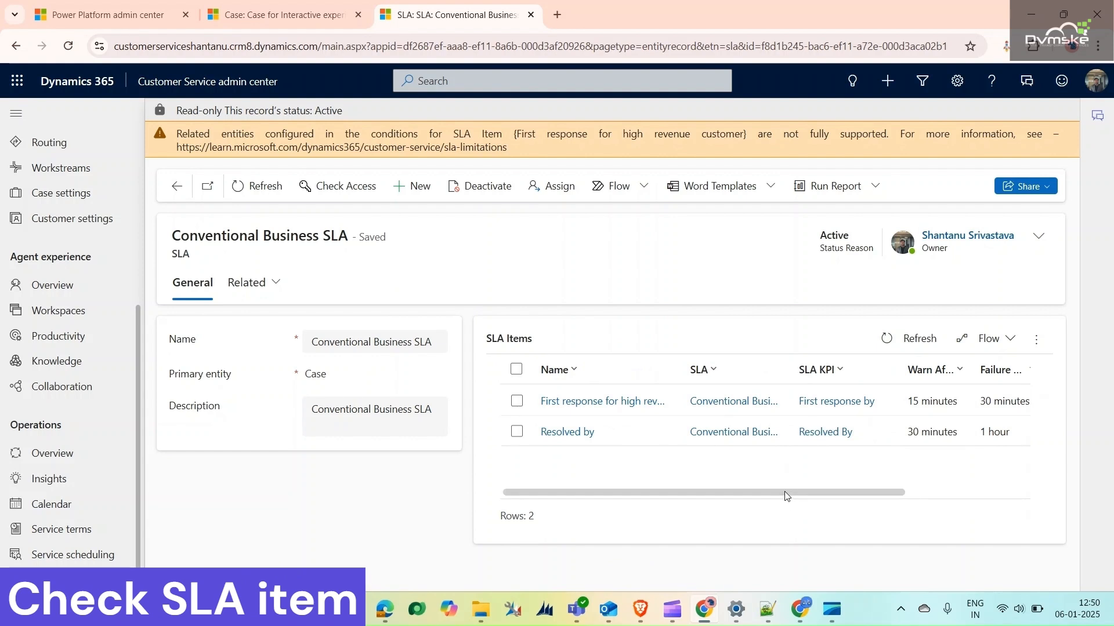
pyautogui.moveTo(785, 492); pyautogui.dragTo(923, 508)
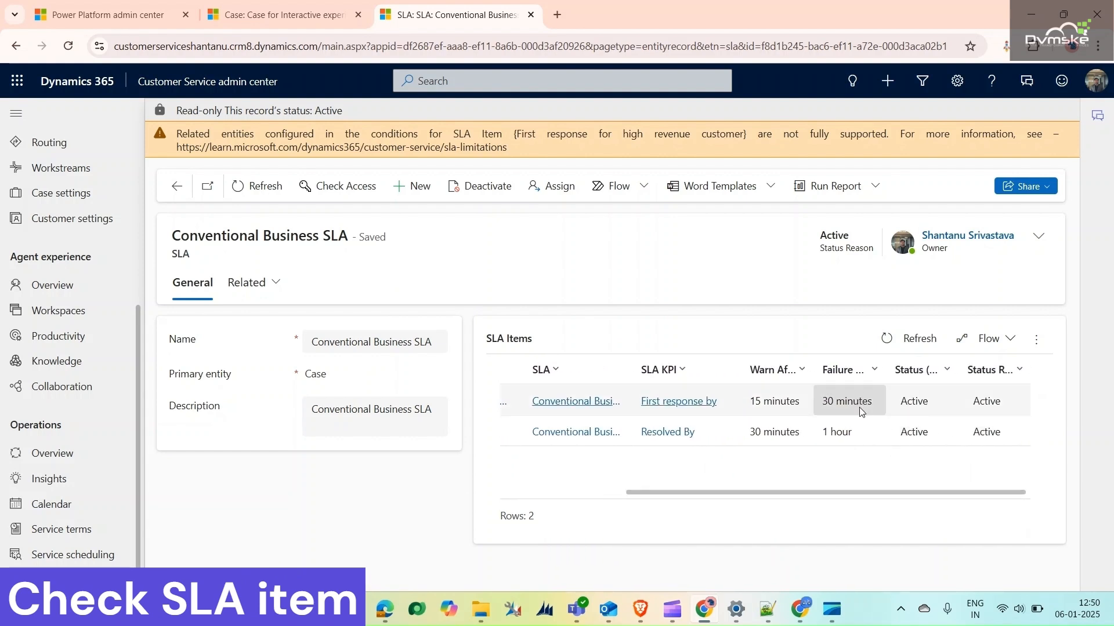
# Refresh the Defective item delivered case and examine its first-response timer and the full task entry in the timeline.
pyautogui.click(298, 14)
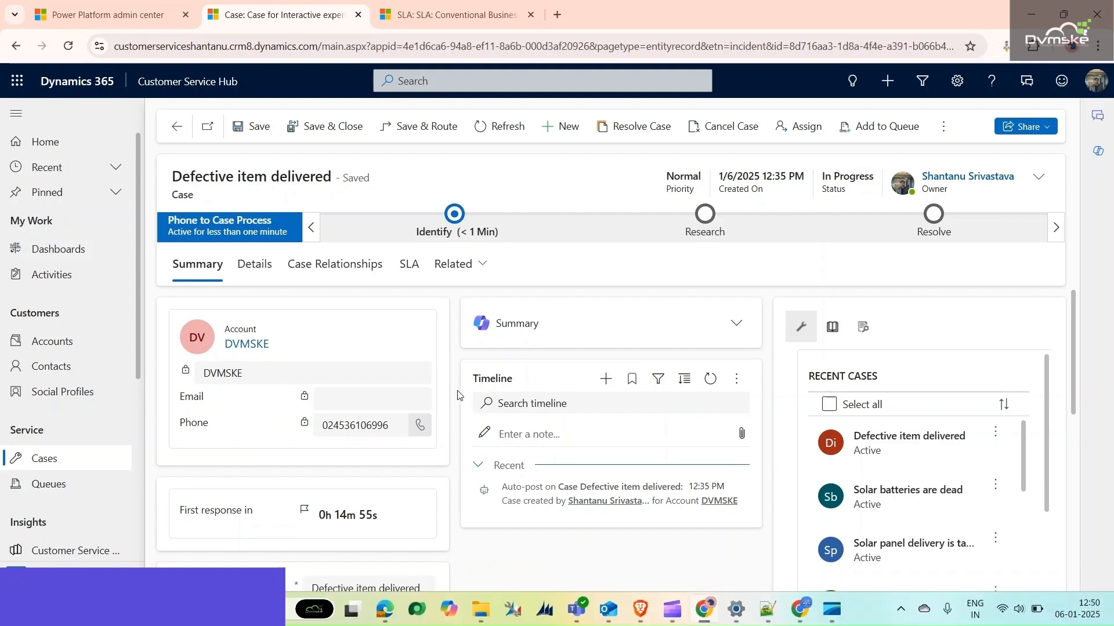
pyautogui.click(498, 126)
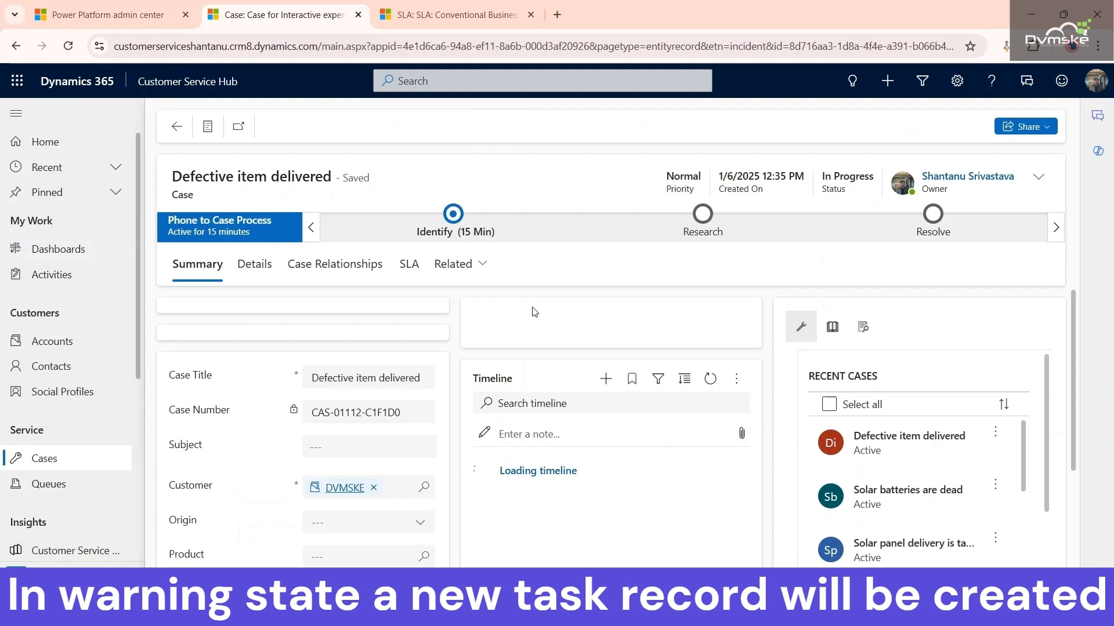
pyautogui.scroll(-2, 566, 461)
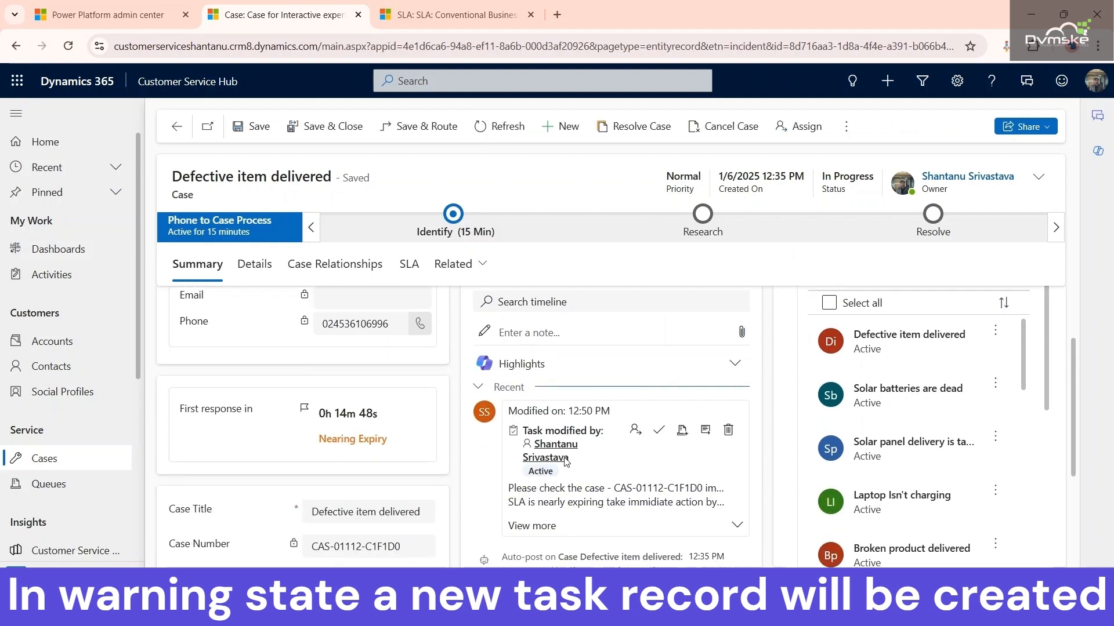
pyautogui.scroll(-1, 565, 461)
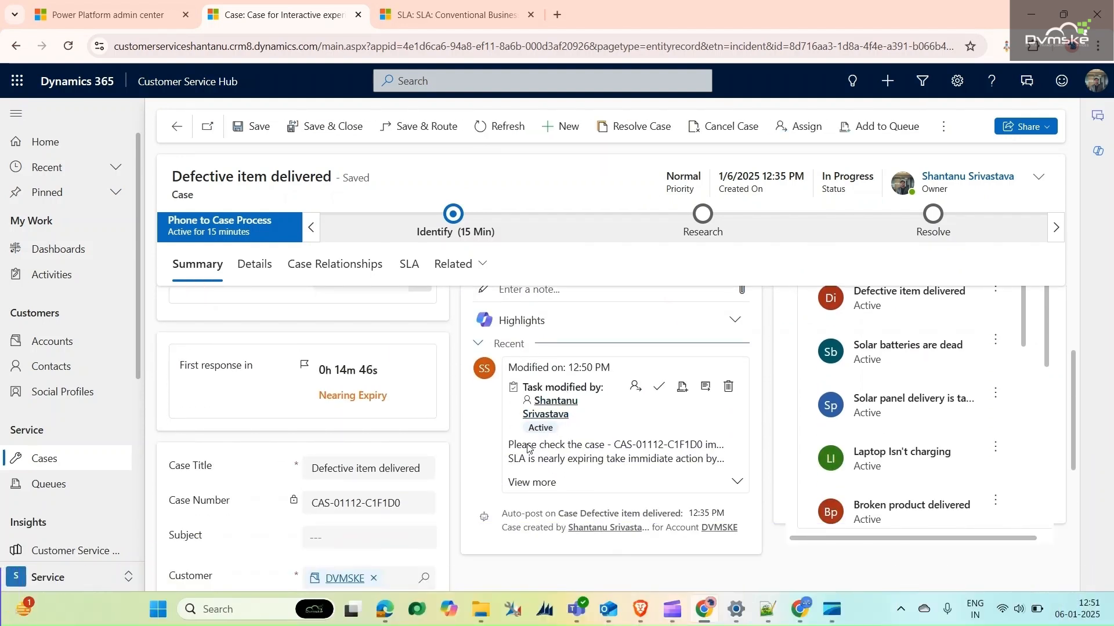
pyautogui.scroll(3, 398, 420)
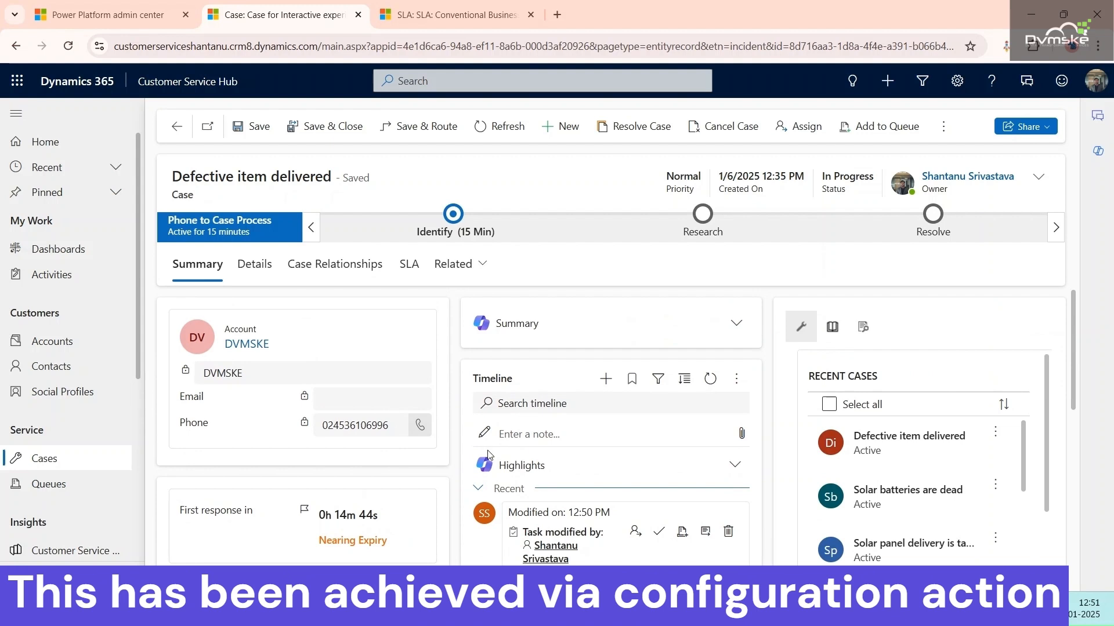
pyautogui.scroll(-4, 487, 455)
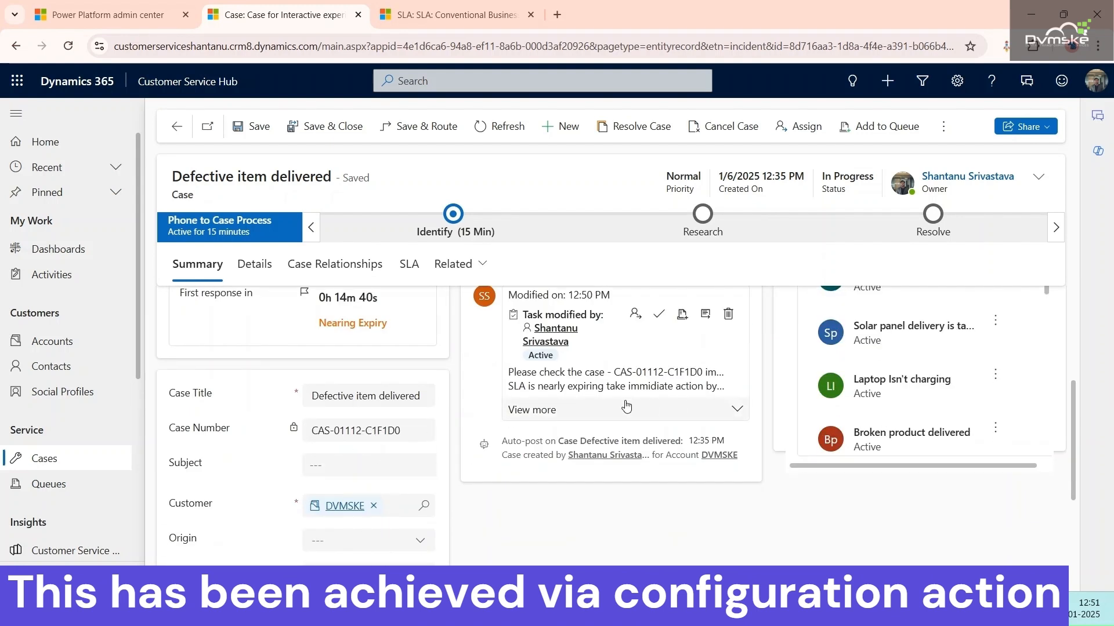
pyautogui.click(735, 410)
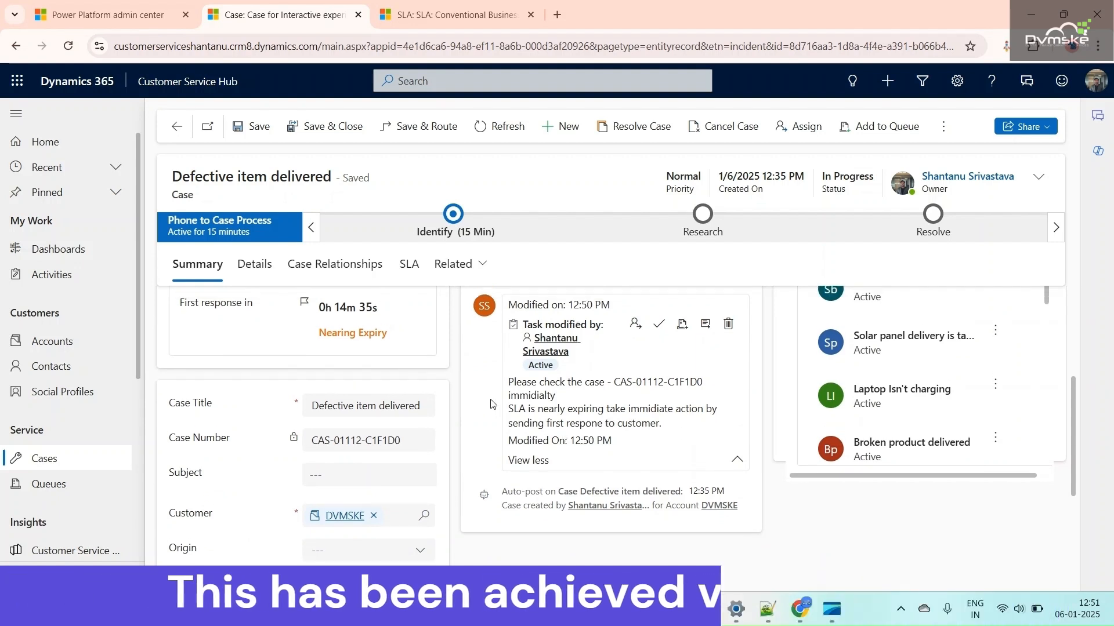
pyautogui.scroll(3, 594, 382)
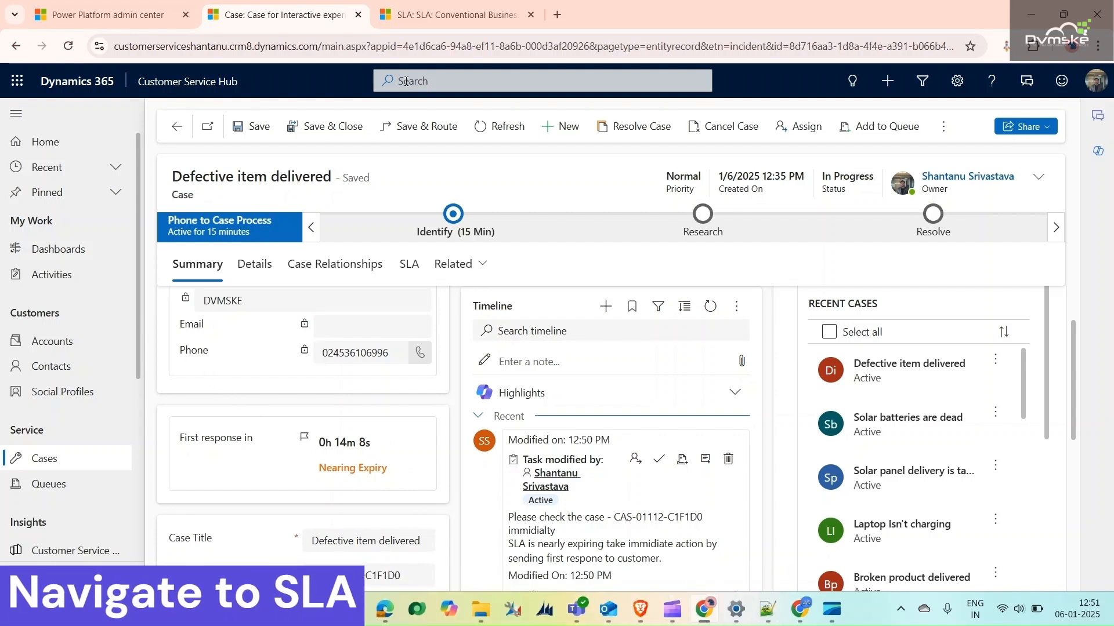
# Return to the Conventional Business SLA and open its First response for high revenue customer item.
pyautogui.click(430, 5)
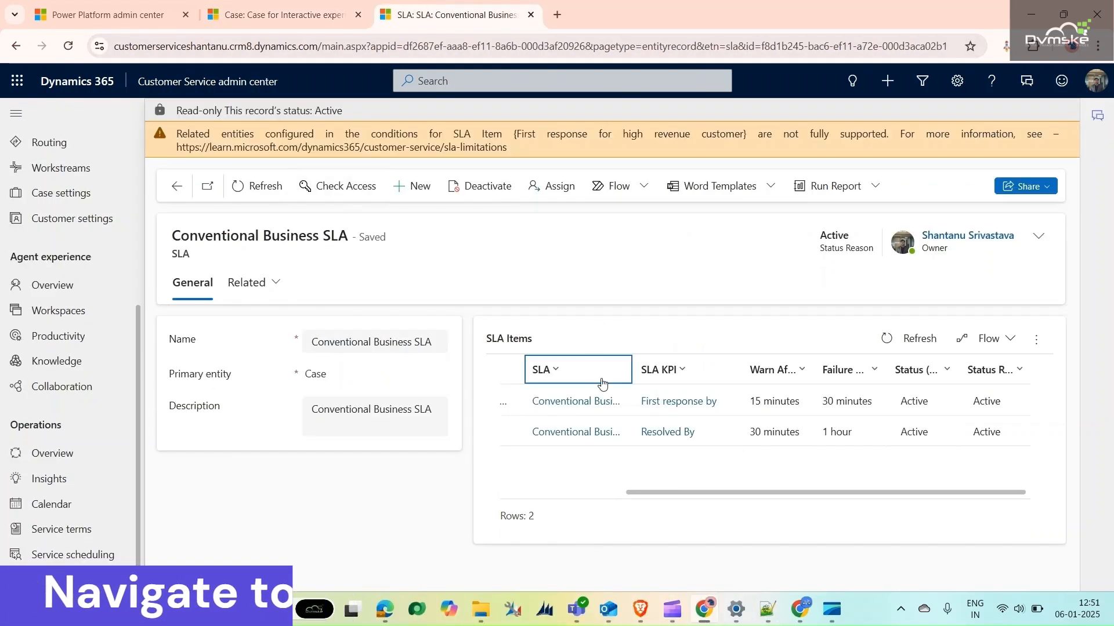
pyautogui.moveTo(667, 492); pyautogui.dragTo(515, 507)
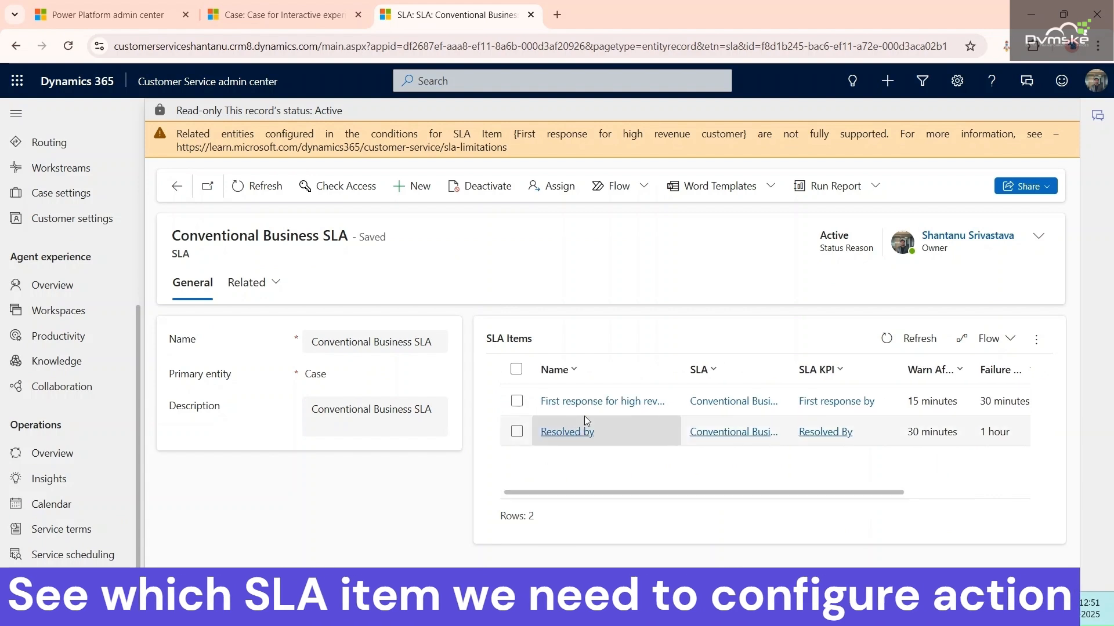
pyautogui.click(591, 406)
pyautogui.click(590, 405)
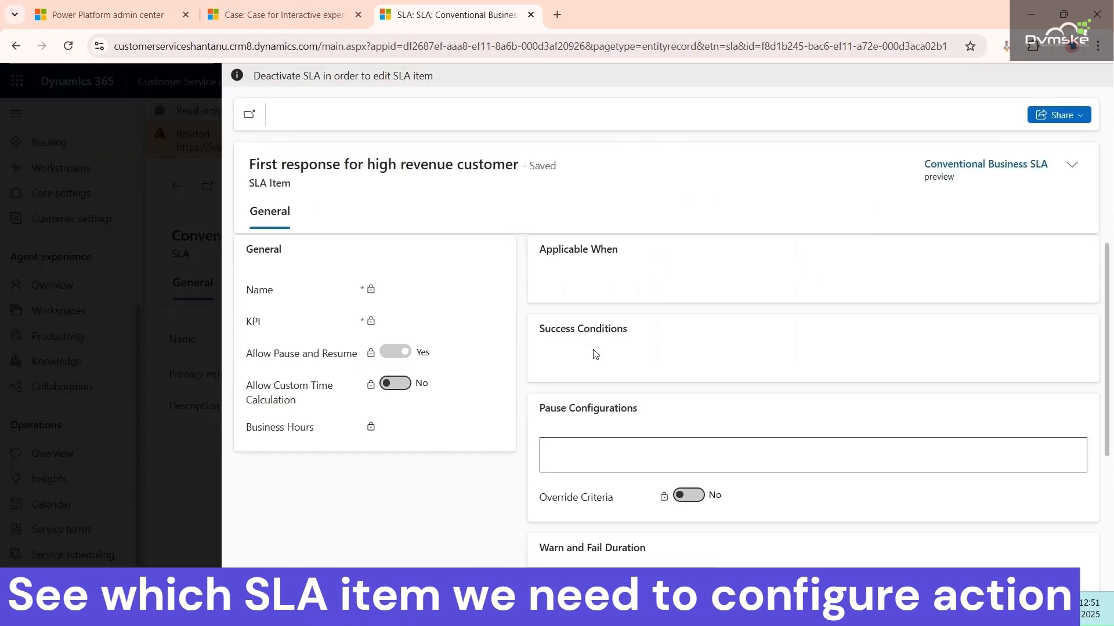
# Try to configure actions for the First response for high revenue customer item while the SLA is active.
pyautogui.scroll(-4, 594, 354)
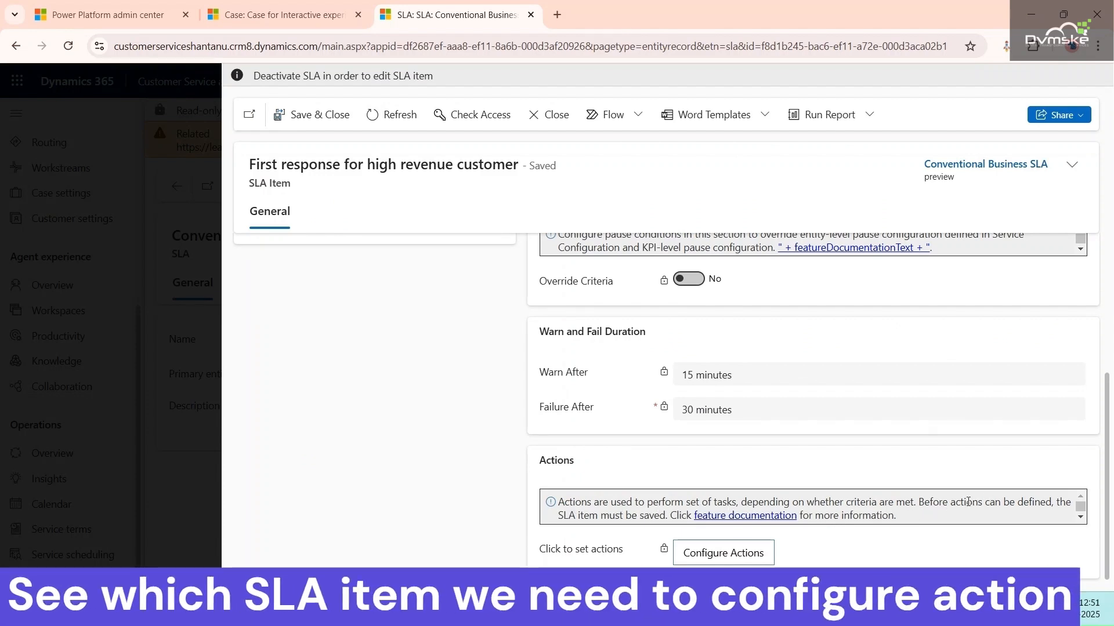
pyautogui.scroll(3, 728, 564)
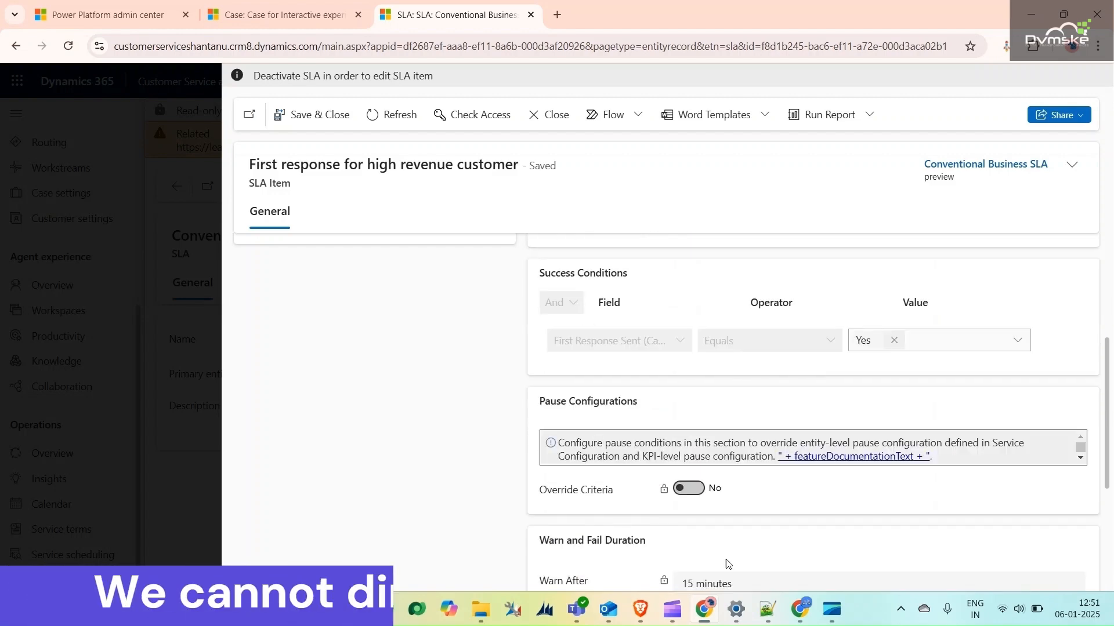
pyautogui.scroll(-3, 727, 563)
pyautogui.click(713, 540)
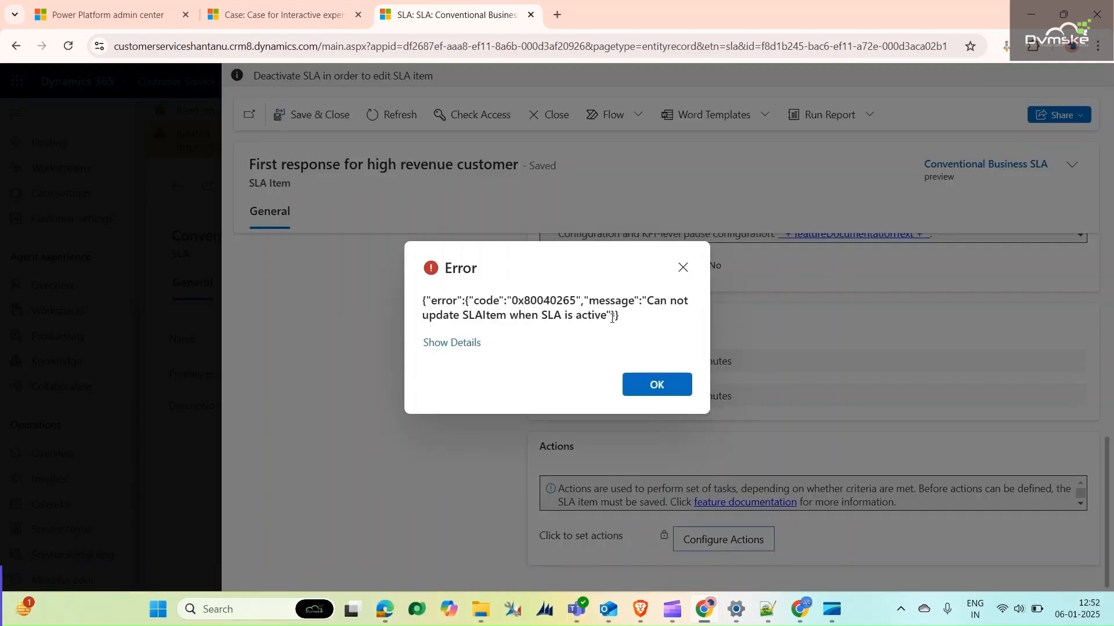
pyautogui.click(683, 267)
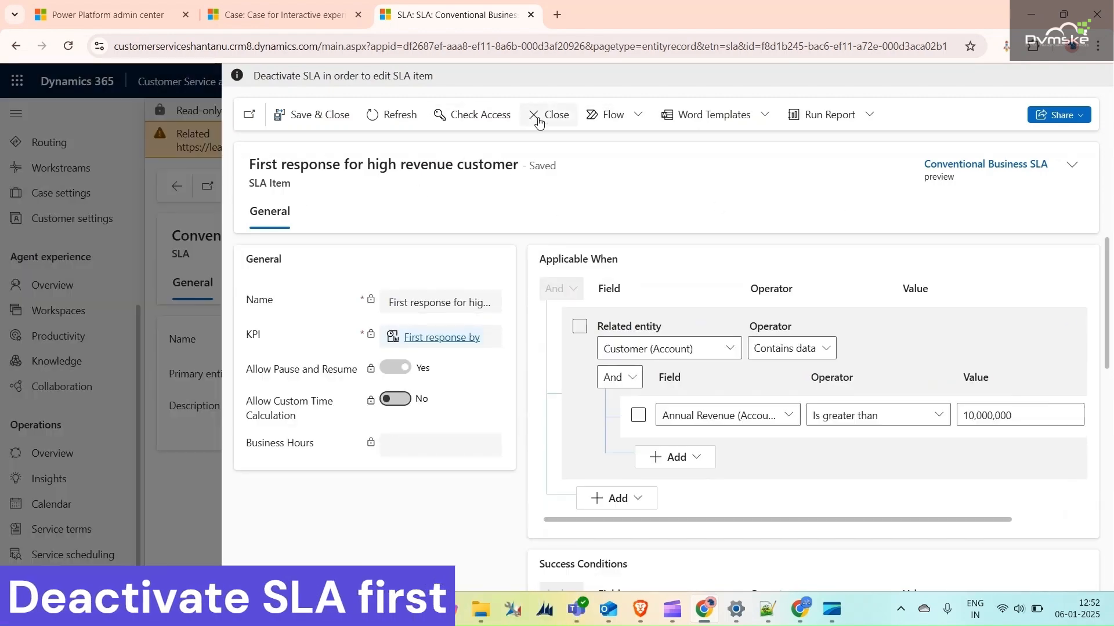
# Close the SLA item and deactivate the Conventional Business SLA.
pyautogui.click(337, 118)
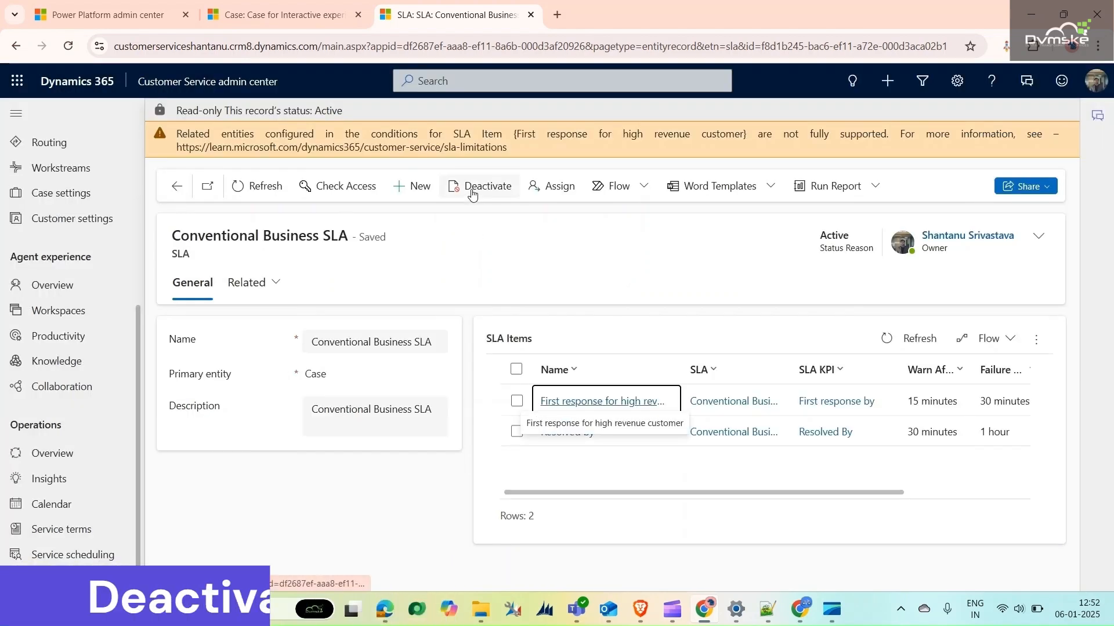
pyautogui.click(472, 192)
pyautogui.click(634, 368)
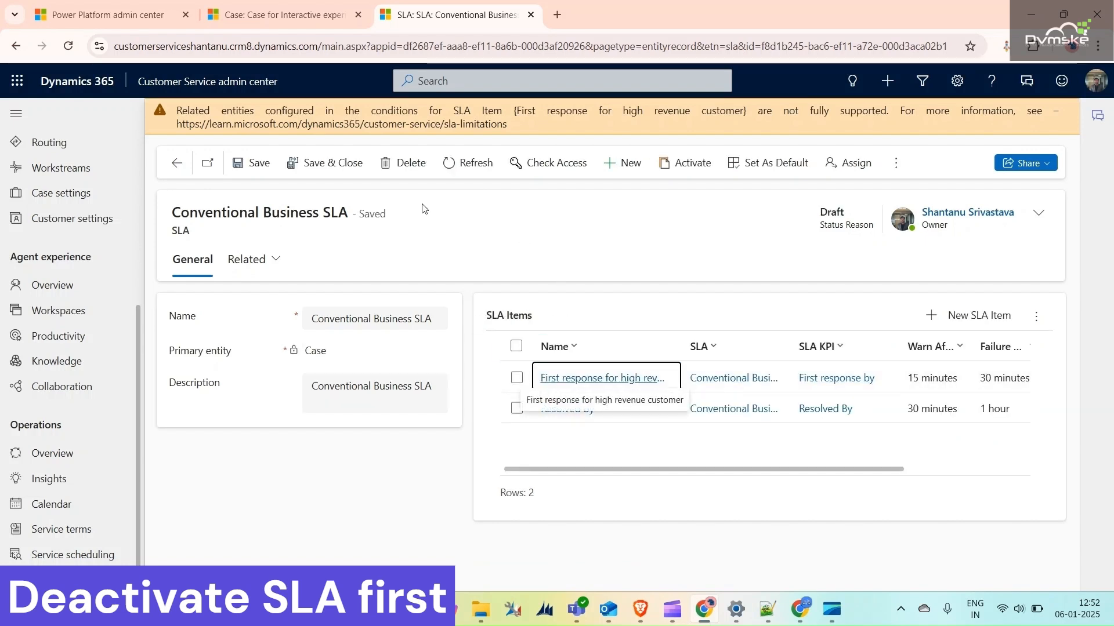
# Open the action flow of the First response for high revenue customer item, then save it and switch to the classic designer.
pyautogui.click(612, 378)
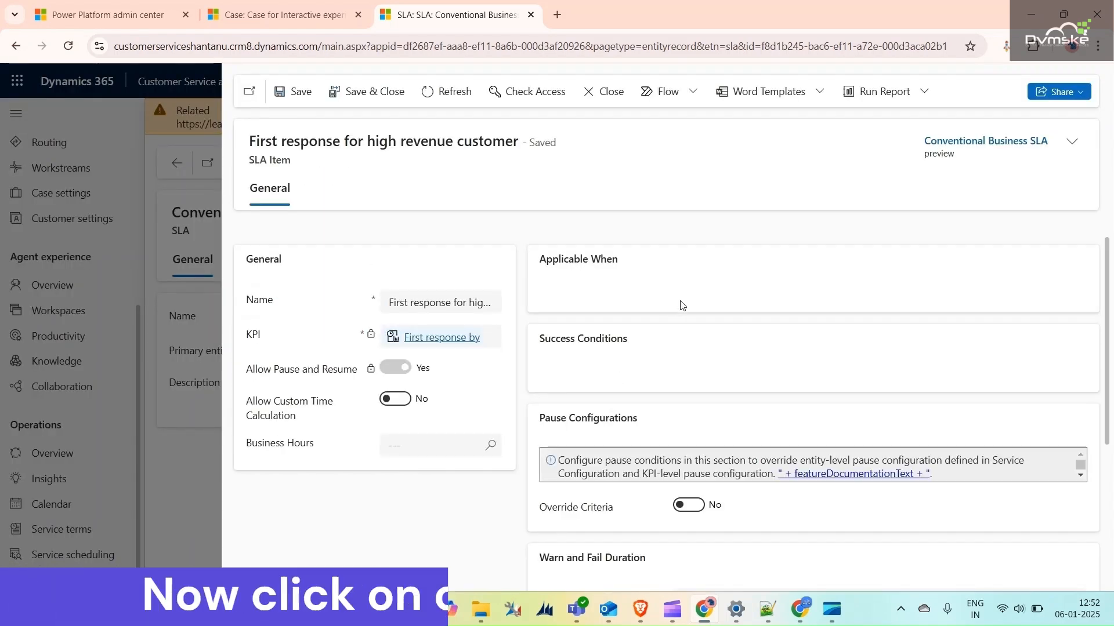
pyautogui.scroll(-4, 684, 290)
pyautogui.scroll(-1, 684, 290)
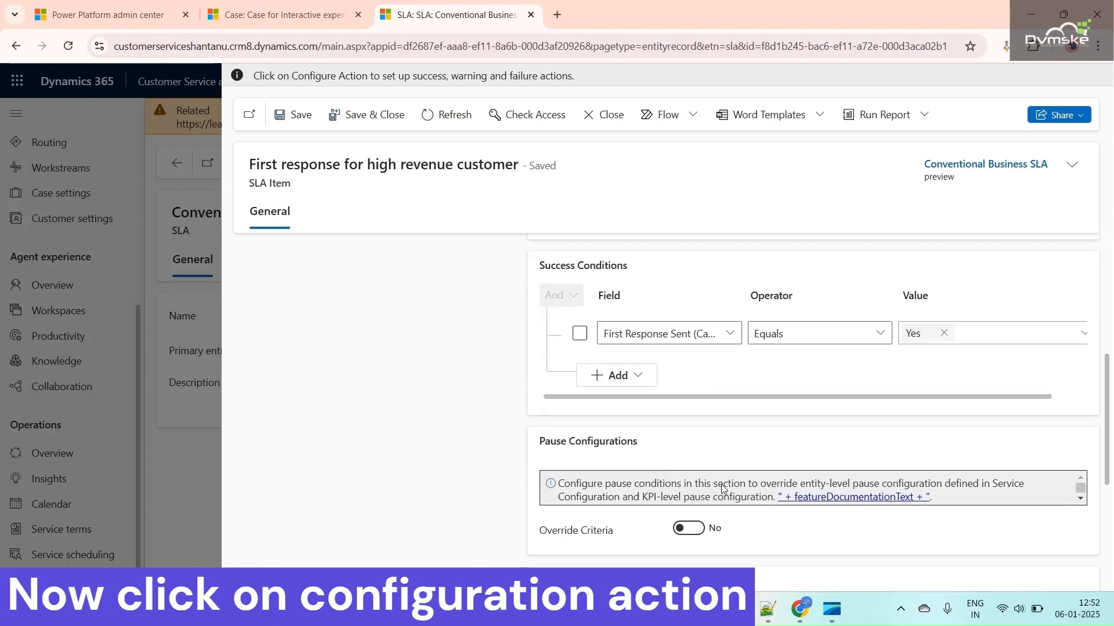
pyautogui.scroll(-4, 720, 515)
pyautogui.click(707, 538)
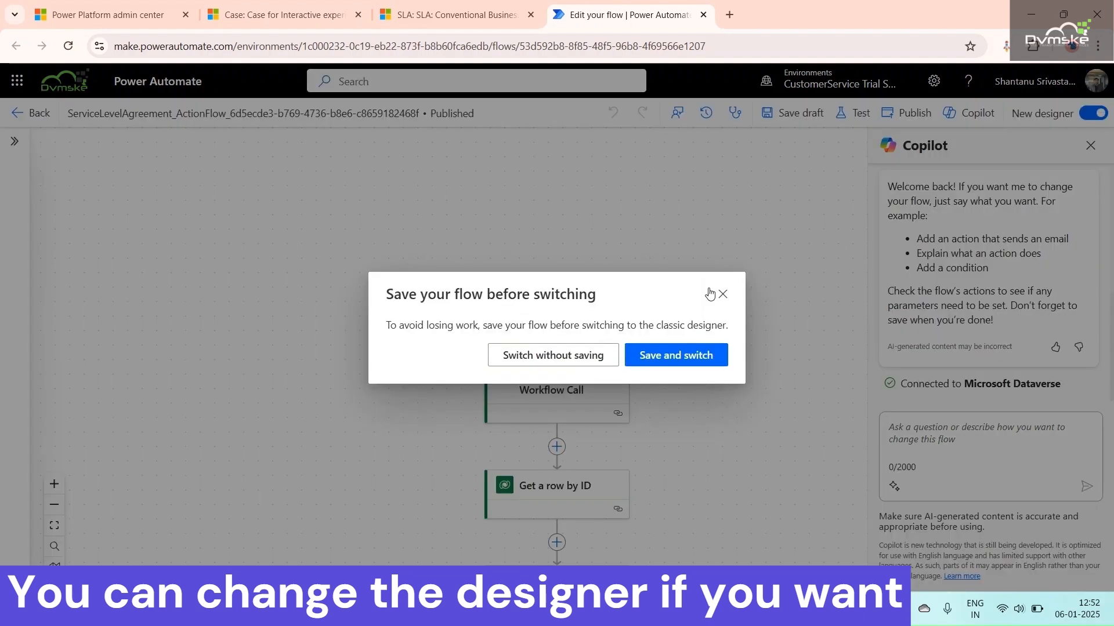
pyautogui.click(649, 356)
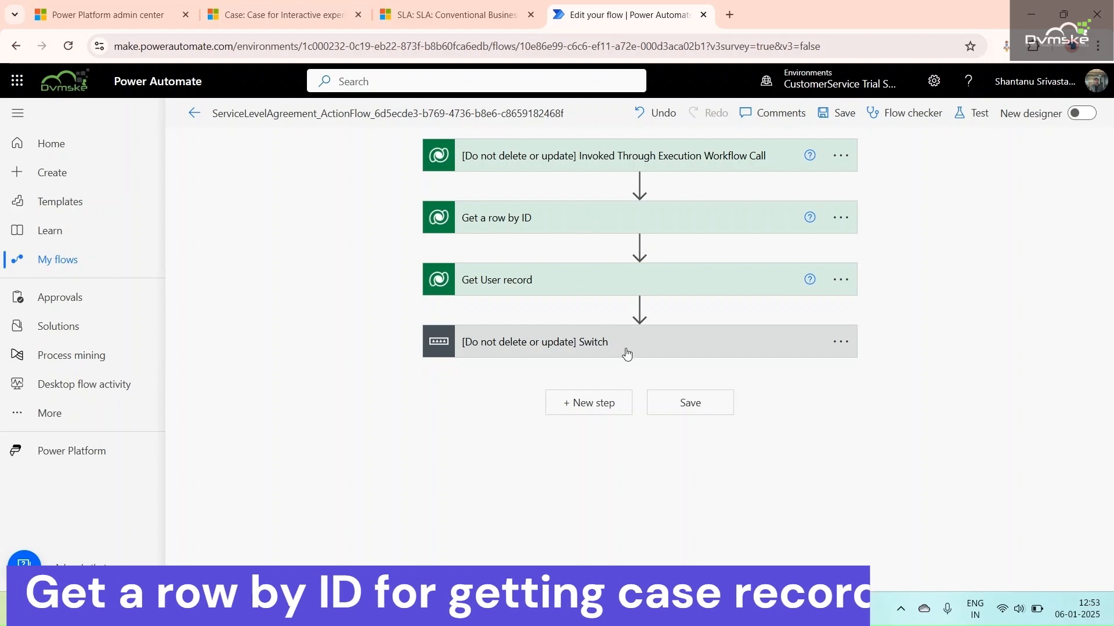
# Expand the flow's Switch and examine the task fields of Add a new row in the Is Near Non Compliance case.
pyautogui.click(627, 353)
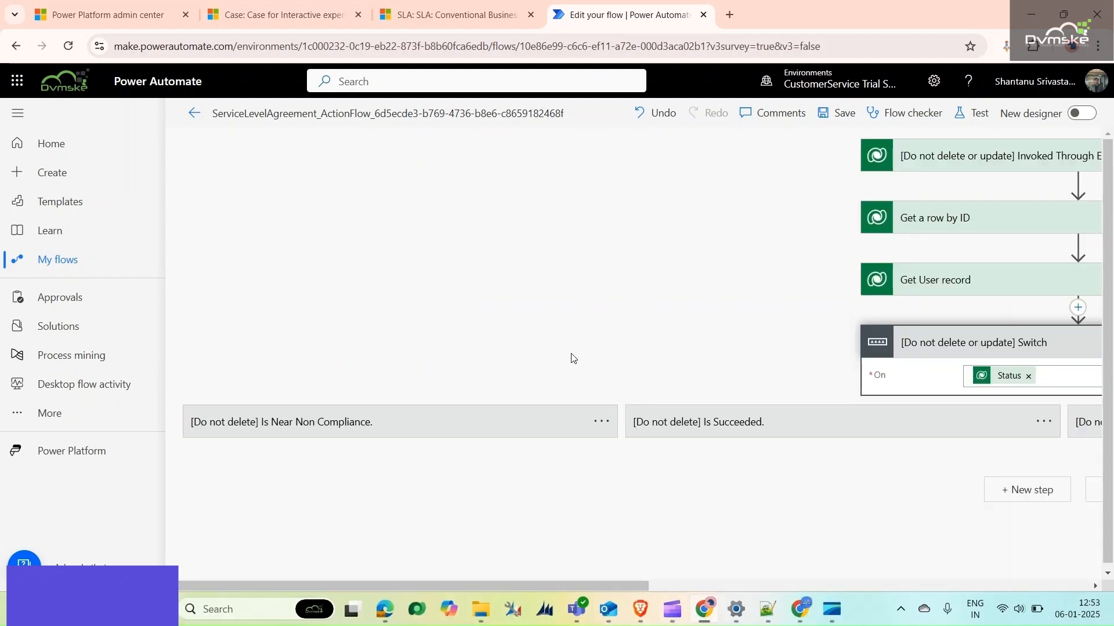
pyautogui.click(385, 429)
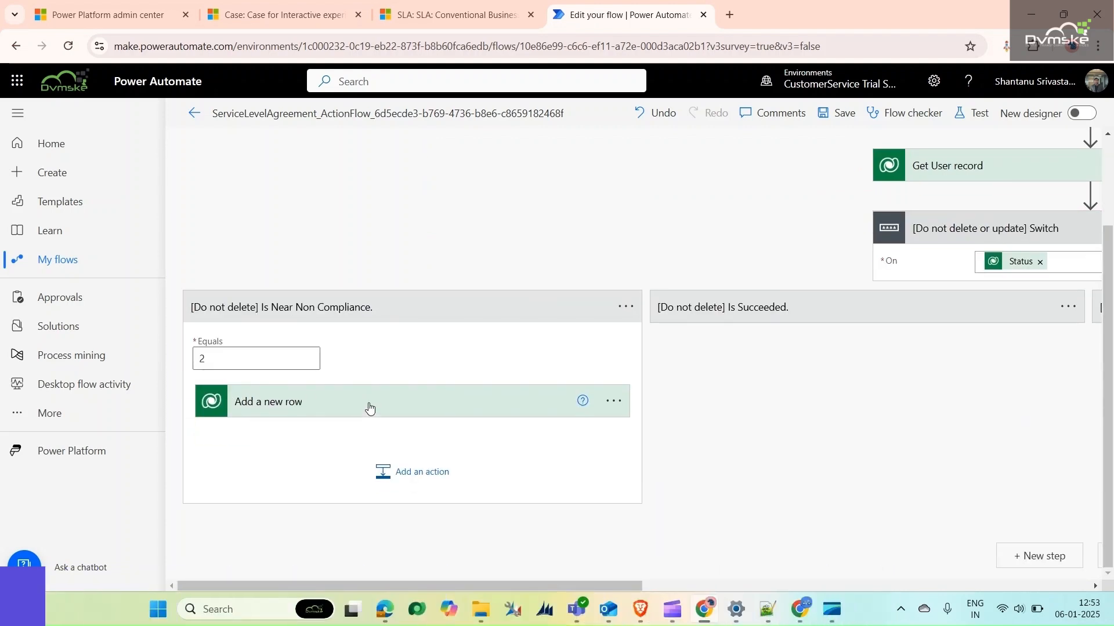
pyautogui.click(374, 406)
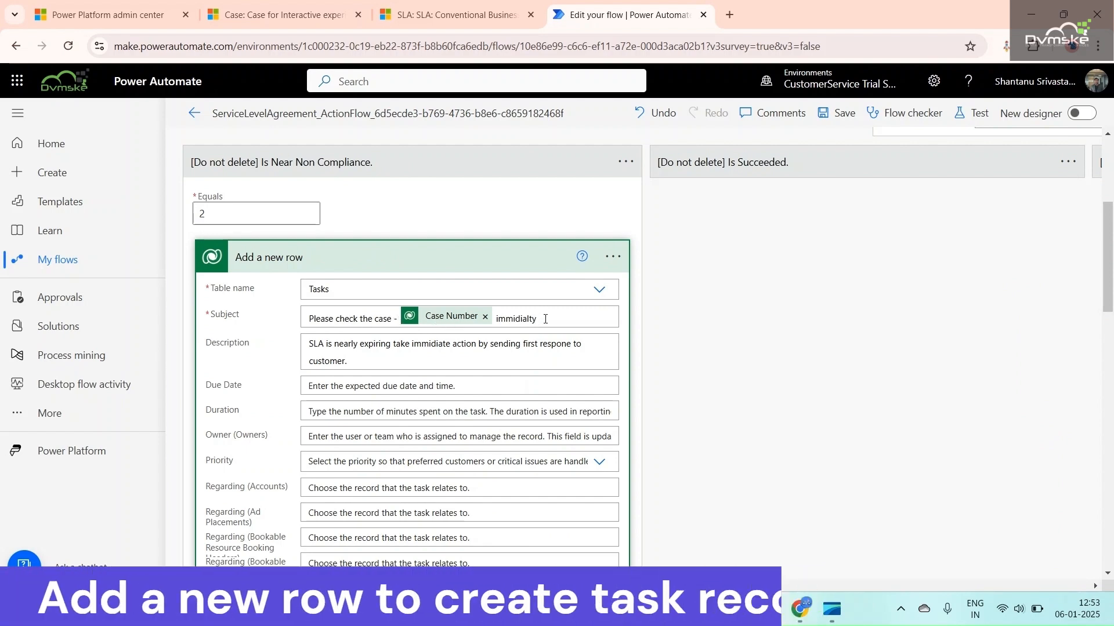
pyautogui.scroll(-5, 325, 343)
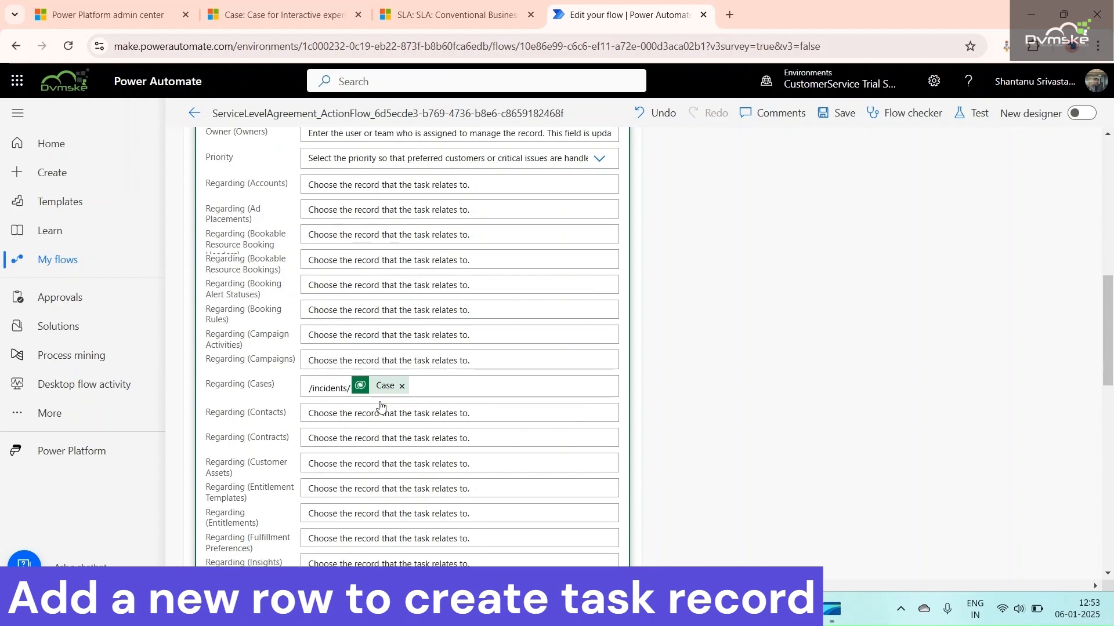
pyautogui.scroll(-3, 380, 403)
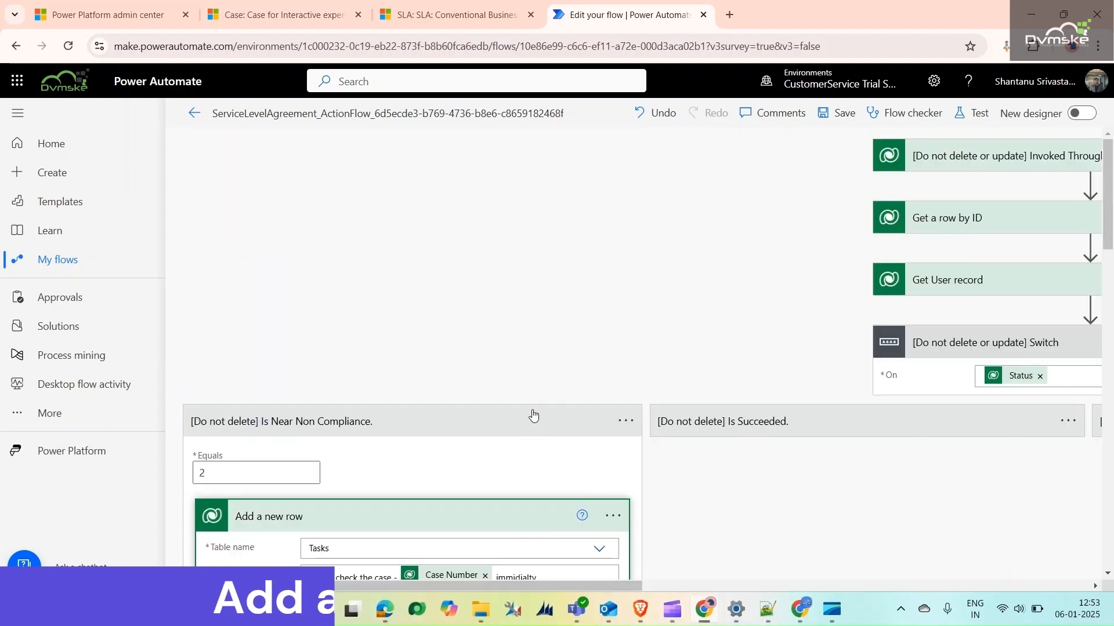
pyautogui.click(580, 432)
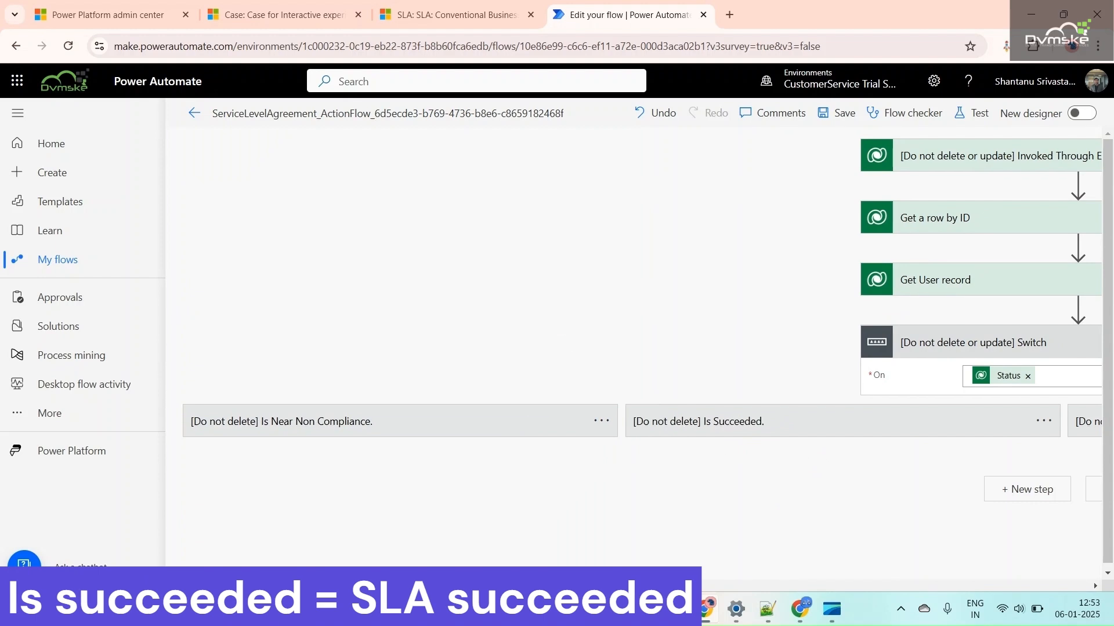
# Examine the Is Succeeded and Is Non-compliant cases of the Switch.
pyautogui.hscroll(8, 925, 555)
pyautogui.hscroll(-2, 531, 427)
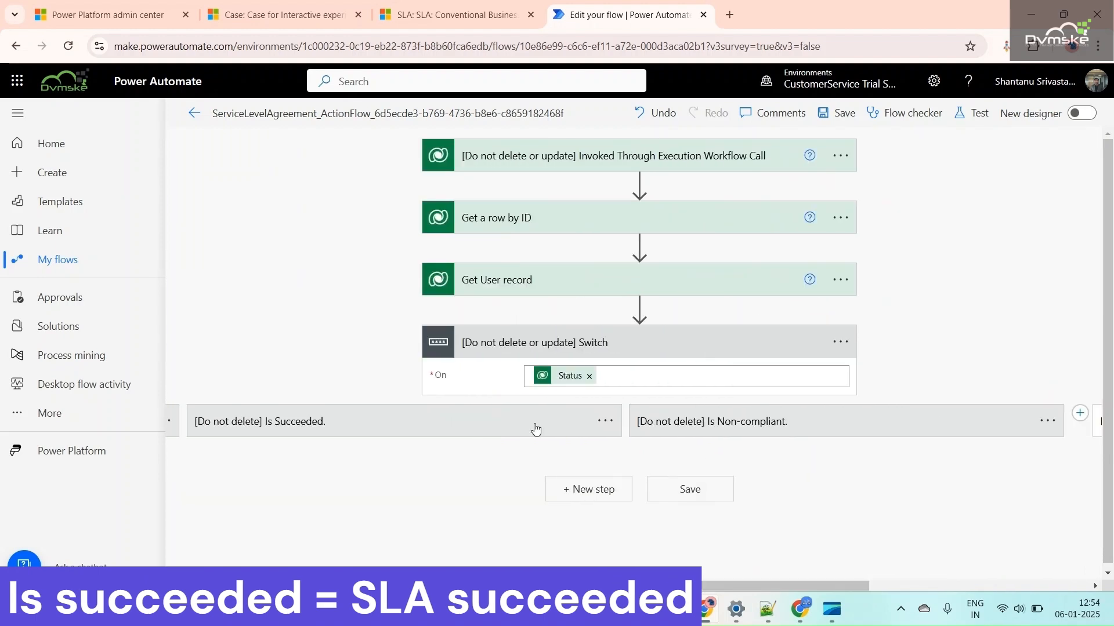
pyautogui.click(480, 425)
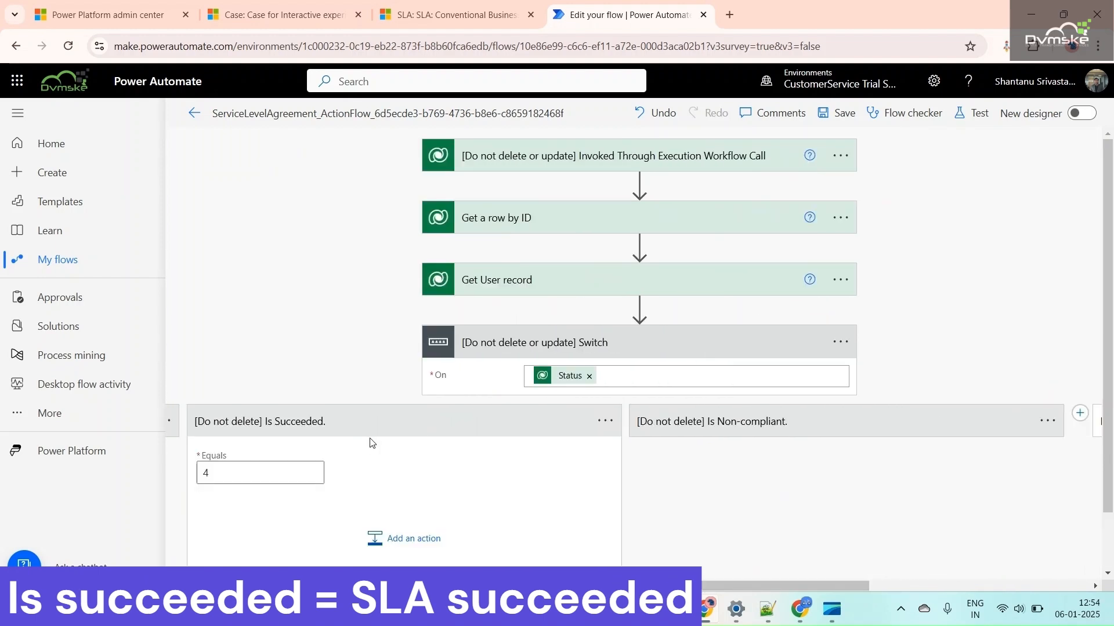
pyautogui.hscroll(4, 534, 586)
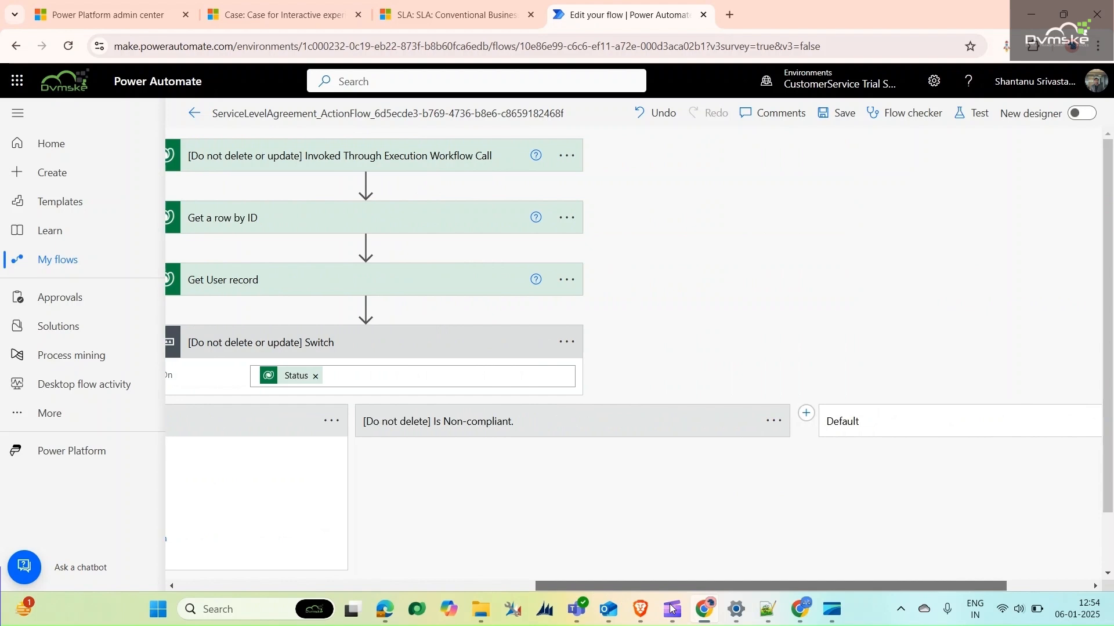
pyautogui.click(623, 432)
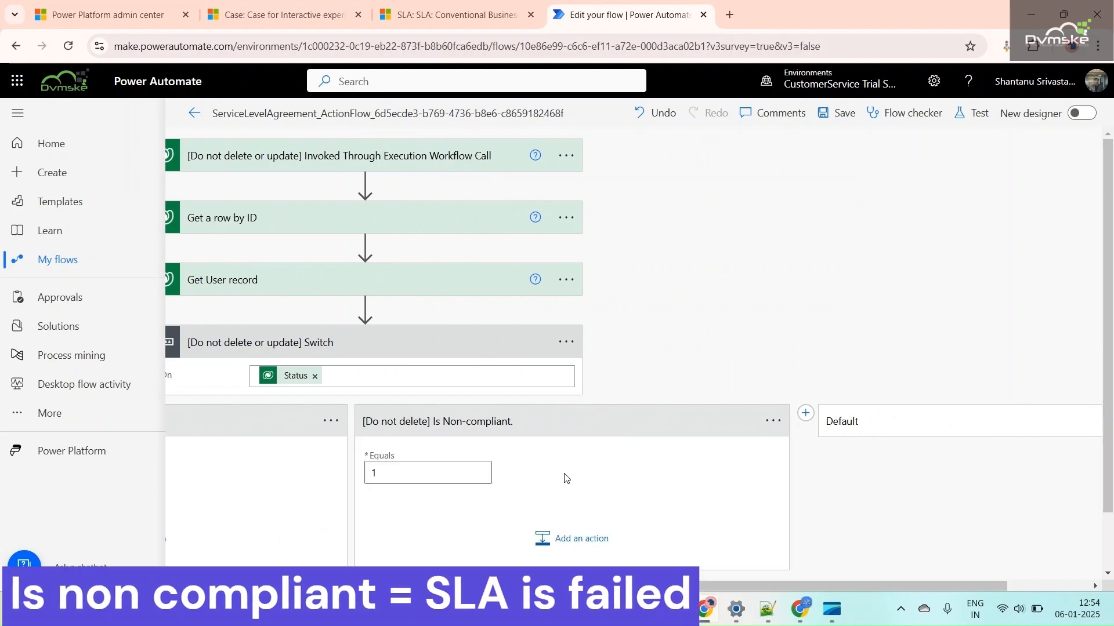
# Add an Office 365 Outlook Send an email (V2) action to the Is Non-compliant case of the Switch.
pyautogui.hscroll(-3, 636, 483)
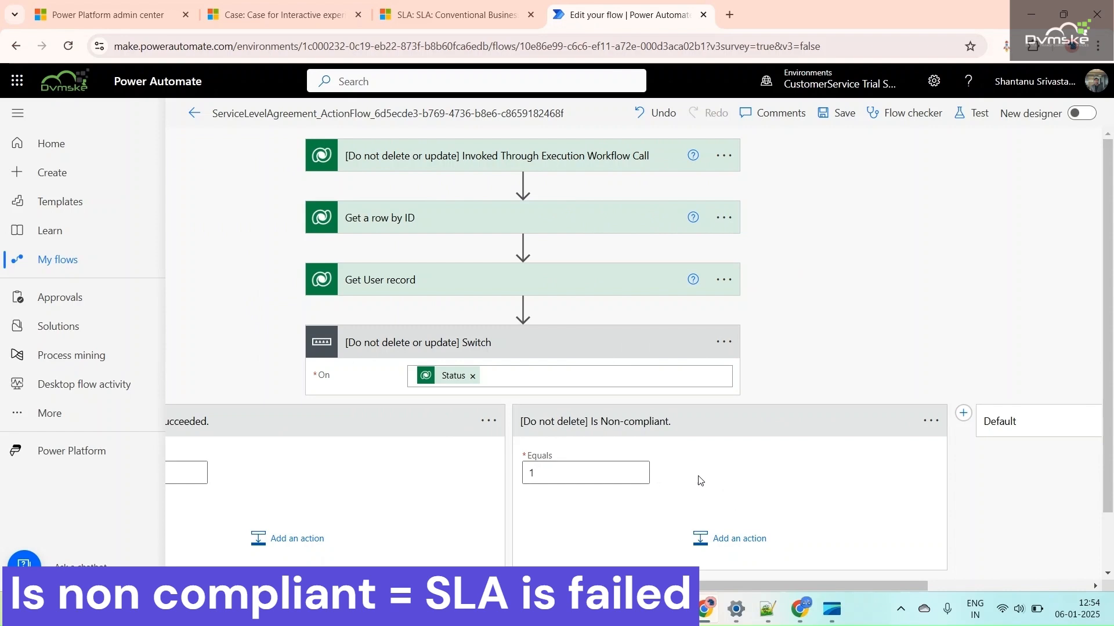
pyautogui.hscroll(-4, 280, 517)
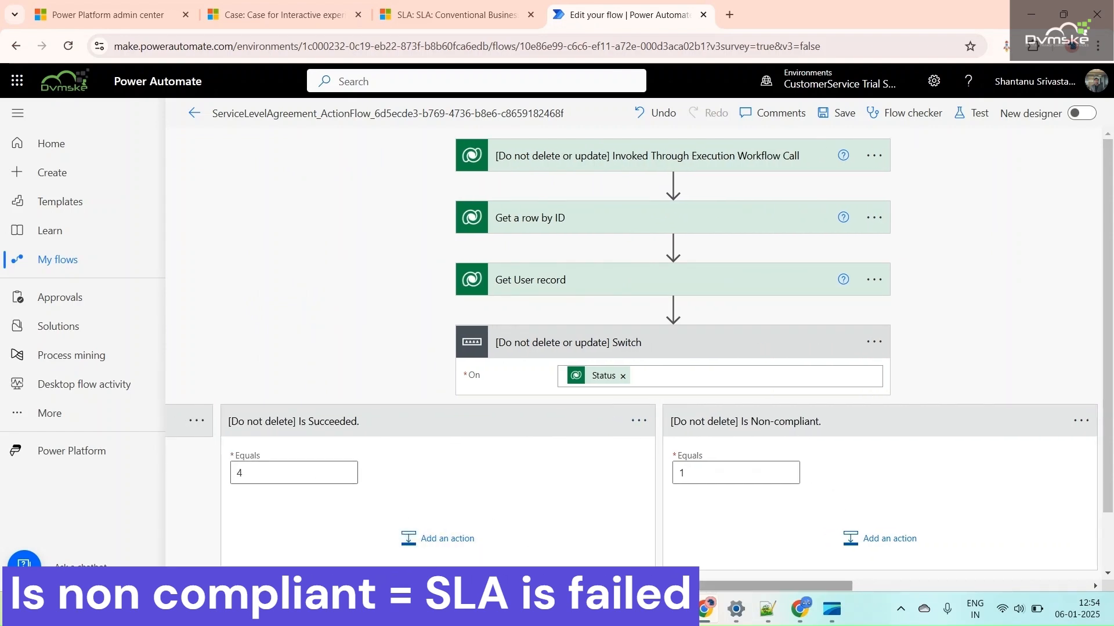
pyautogui.hscroll(-5, 440, 493)
pyautogui.hscroll(10, 475, 440)
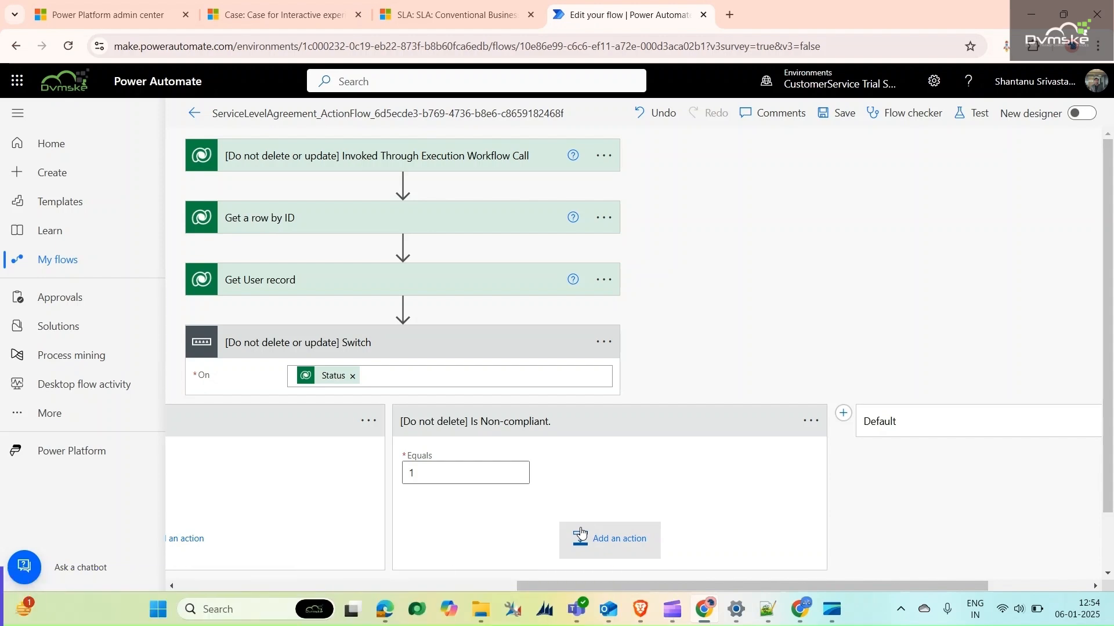
pyautogui.click(580, 535)
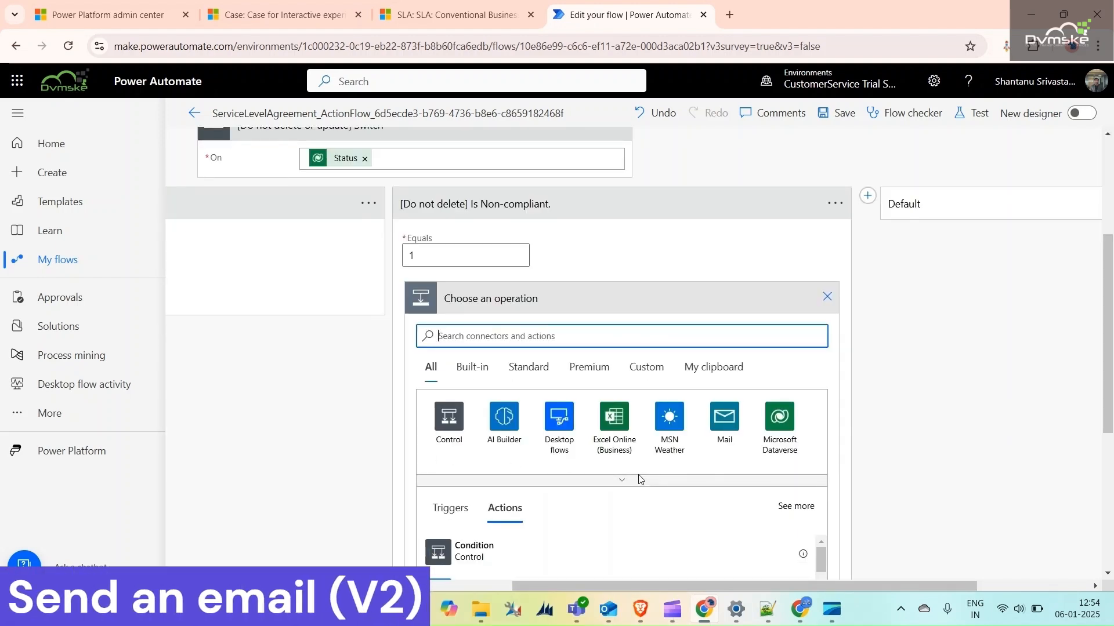
pyautogui.write('send')
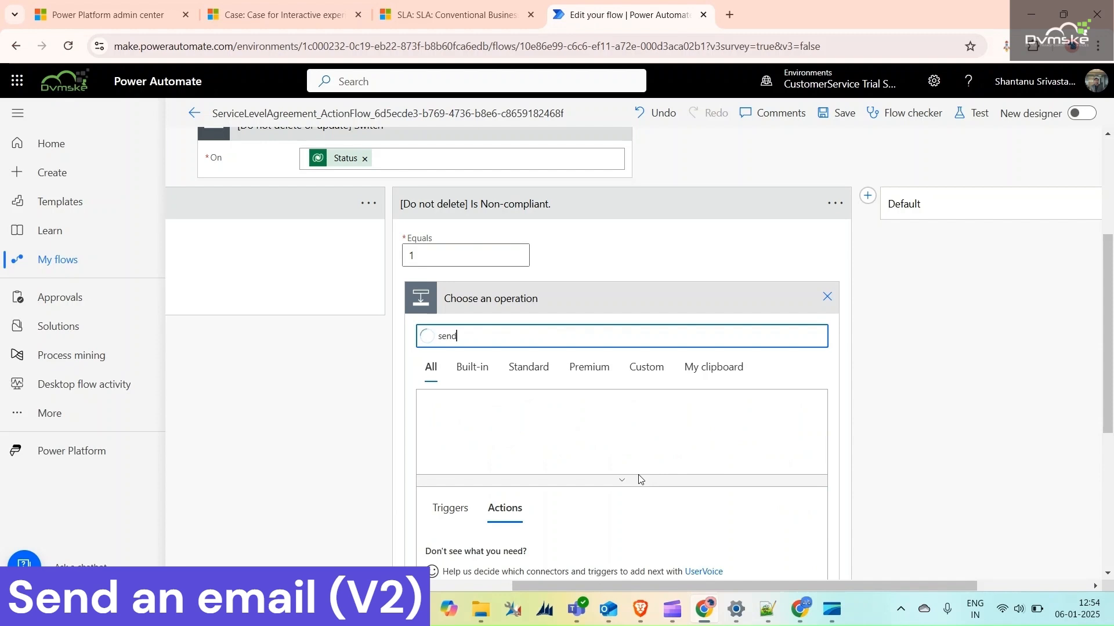
pyautogui.click(504, 422)
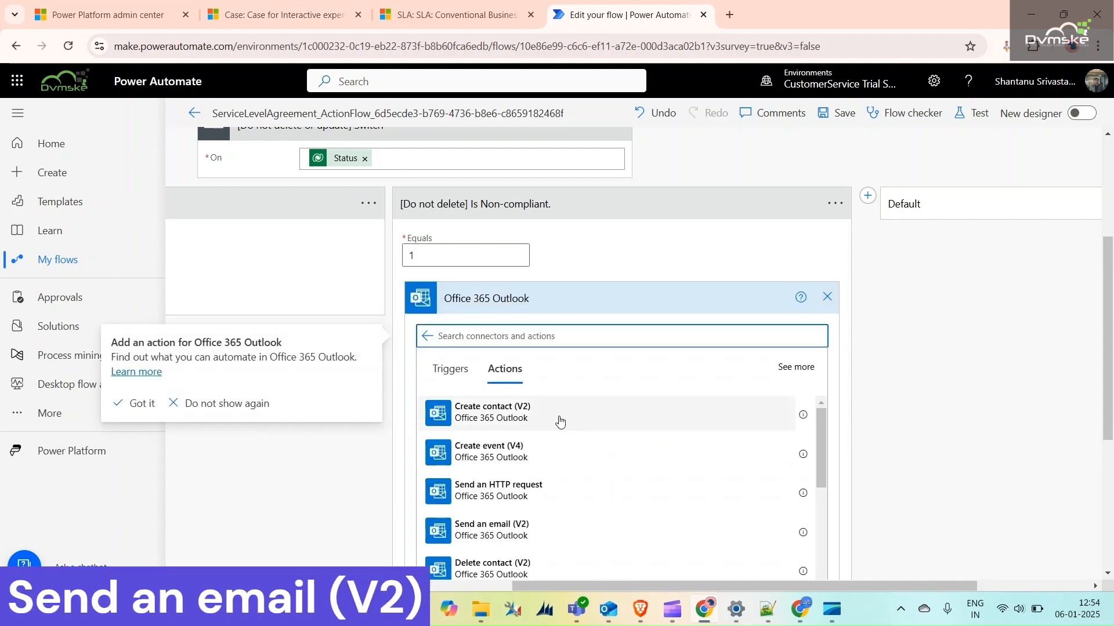
pyautogui.click(509, 531)
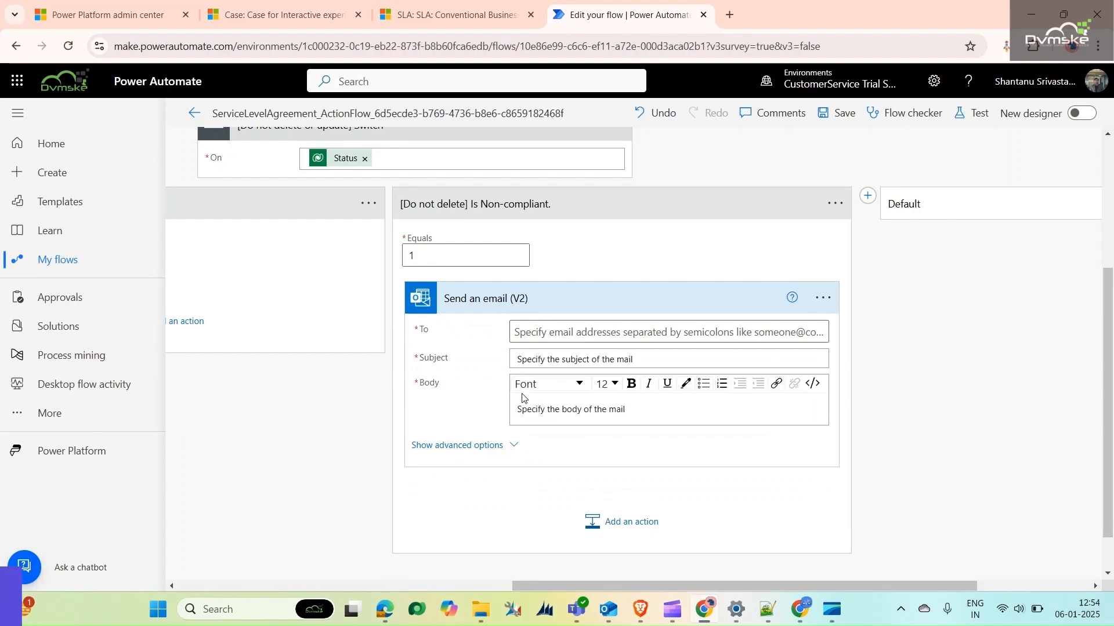
# Expand Get User record and Get a row by ID to examine their table names and row IDs.
pyautogui.scroll(3, 574, 351)
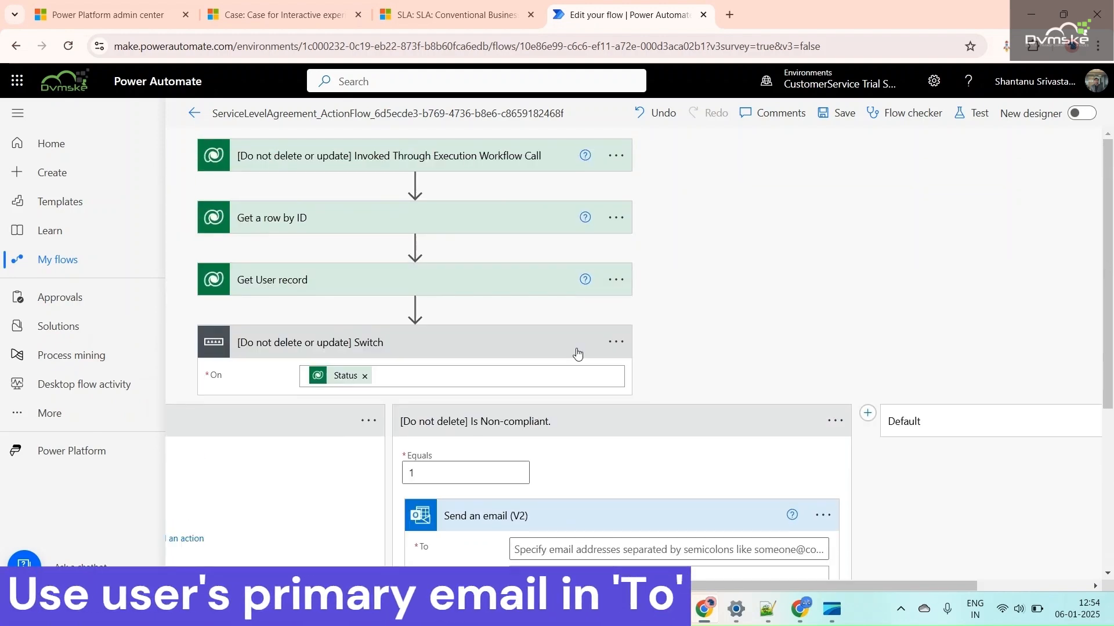
pyautogui.click(380, 290)
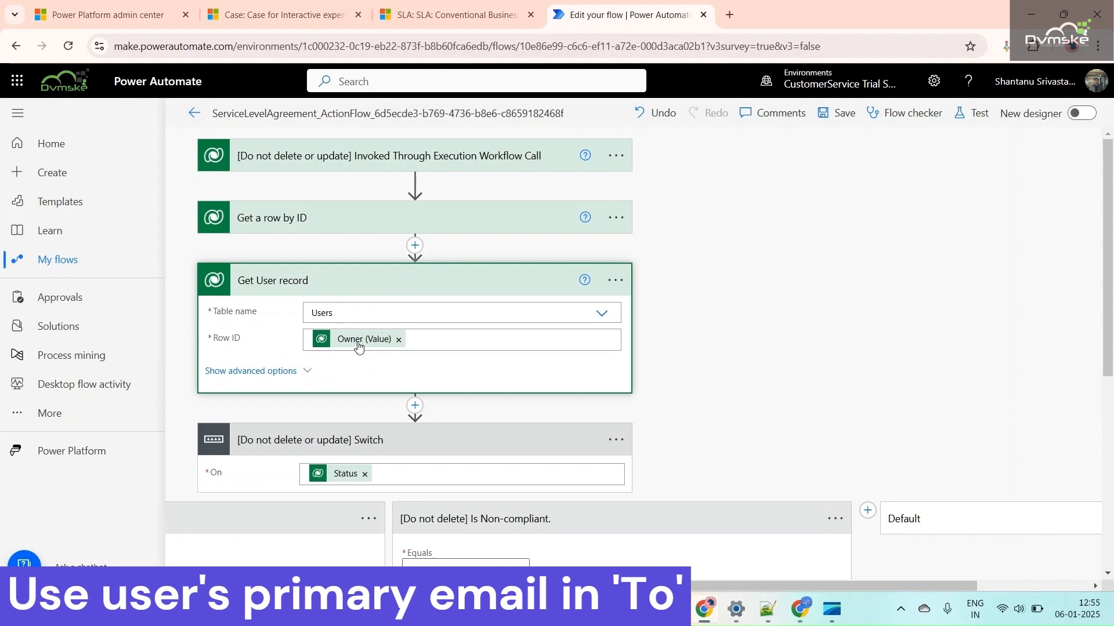
pyautogui.click(426, 221)
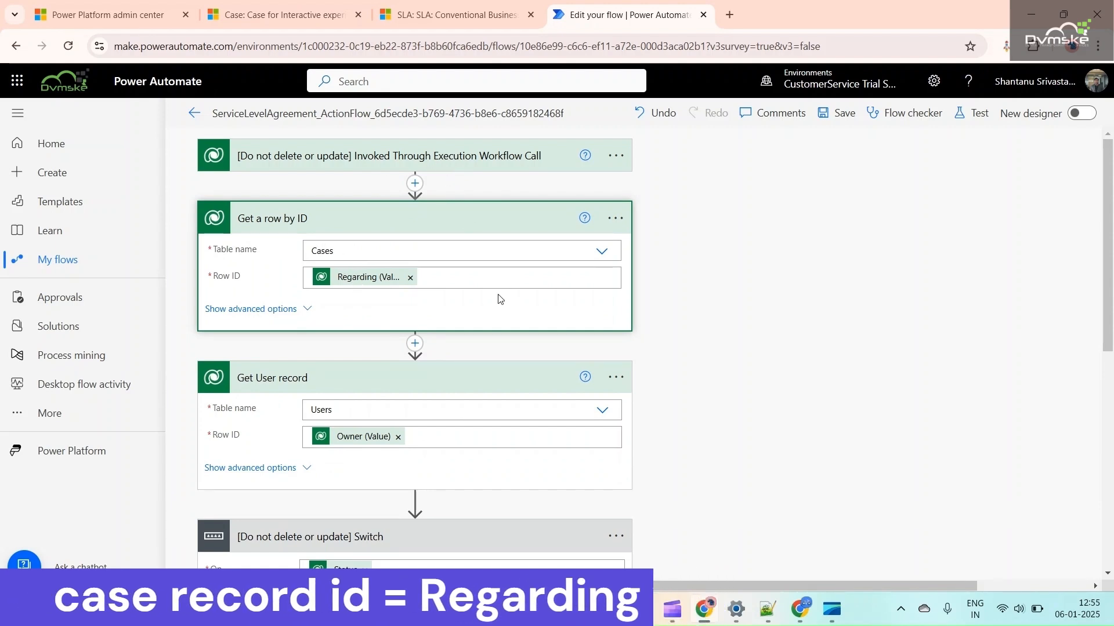
# Address the email to Primary Email, subject "SLA Breach Notification – Immediate Action Required", and write a breach notice using Full Name and Case Number.
pyautogui.scroll(-5, 497, 298)
pyautogui.click(538, 375)
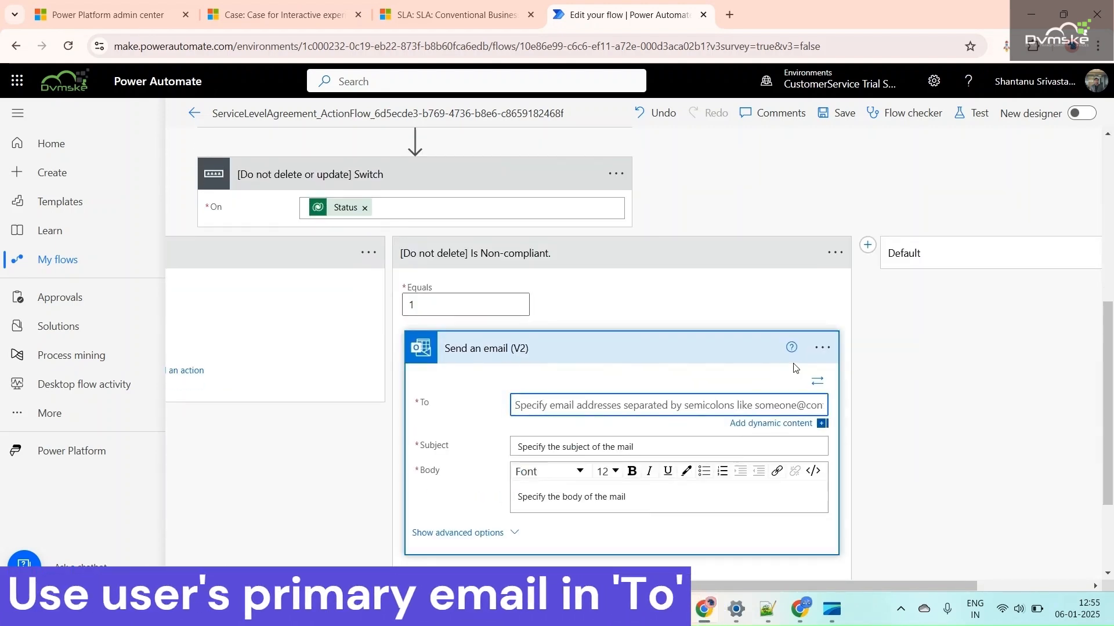
pyautogui.scroll(-3, 870, 386)
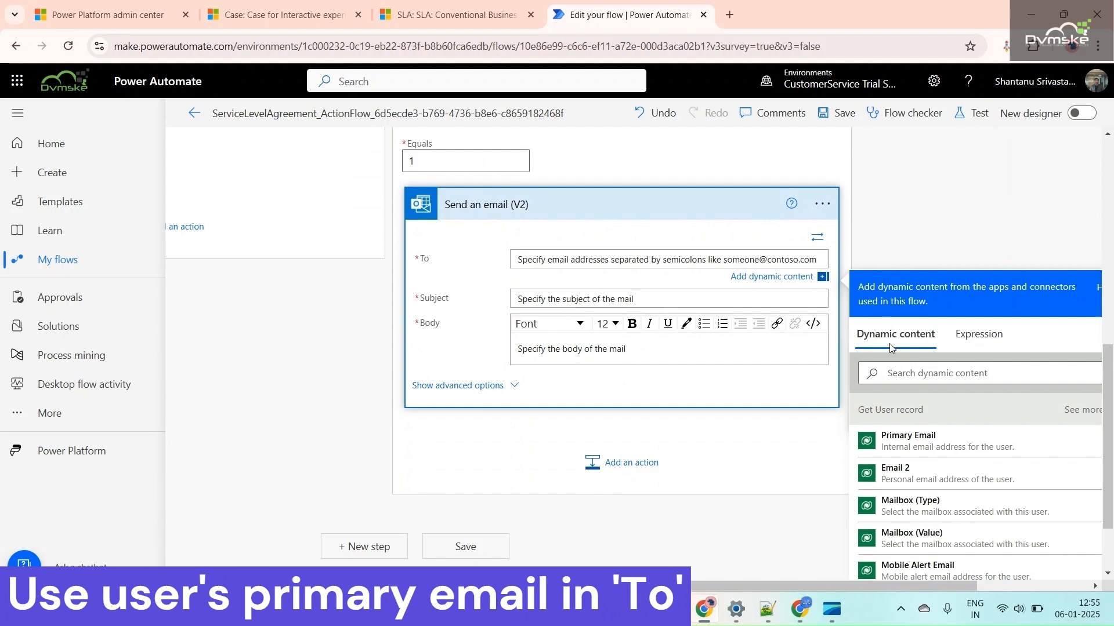
pyautogui.click(908, 440)
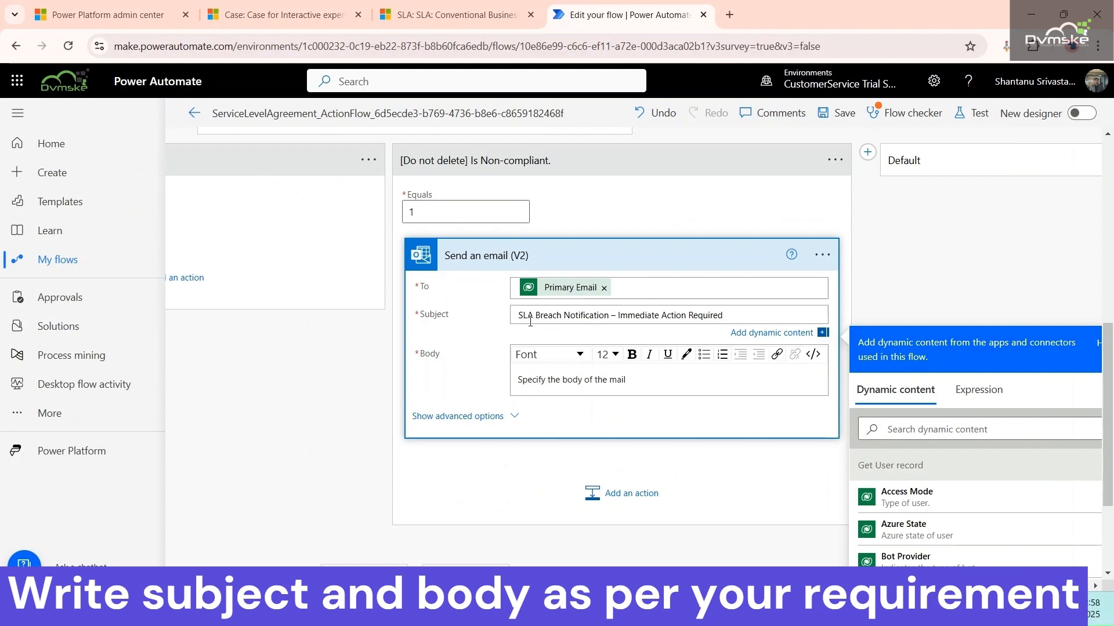
pyautogui.click(542, 374)
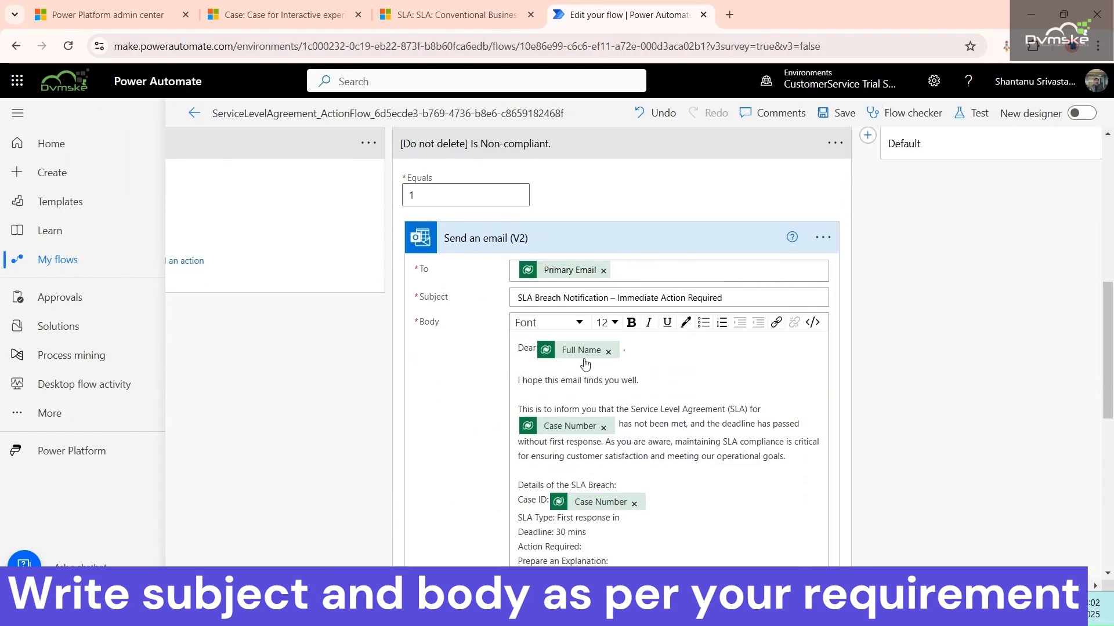
# Review the SLA breach email's recipient, subject and body, and save the flow.
pyautogui.scroll(5, 608, 356)
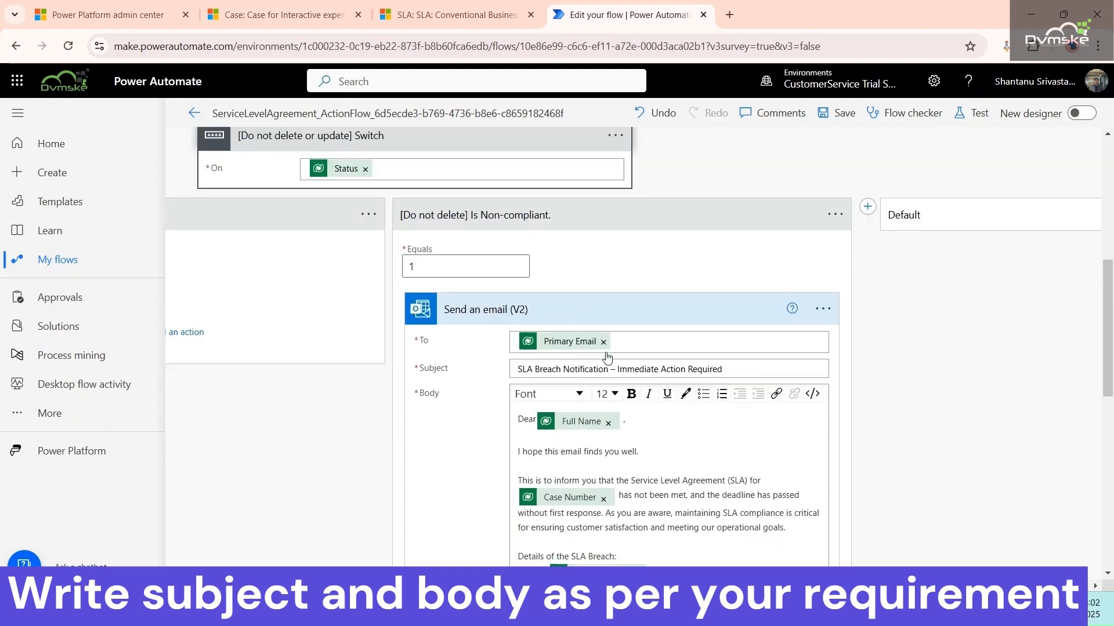
pyautogui.scroll(-6, 550, 337)
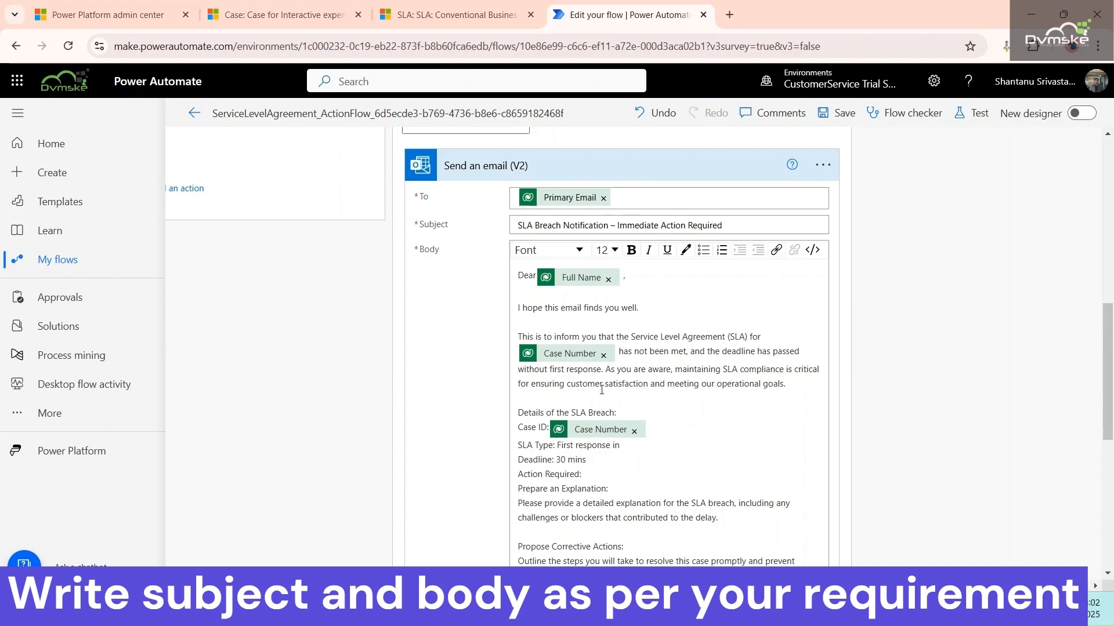
pyautogui.scroll(-3, 602, 390)
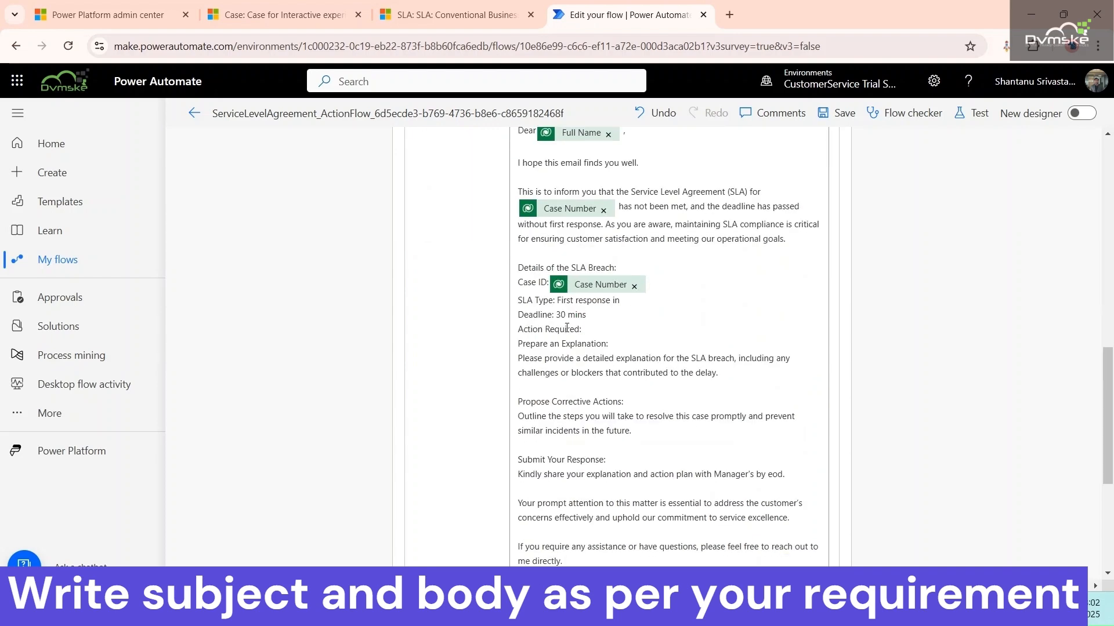
pyautogui.scroll(-4, 614, 351)
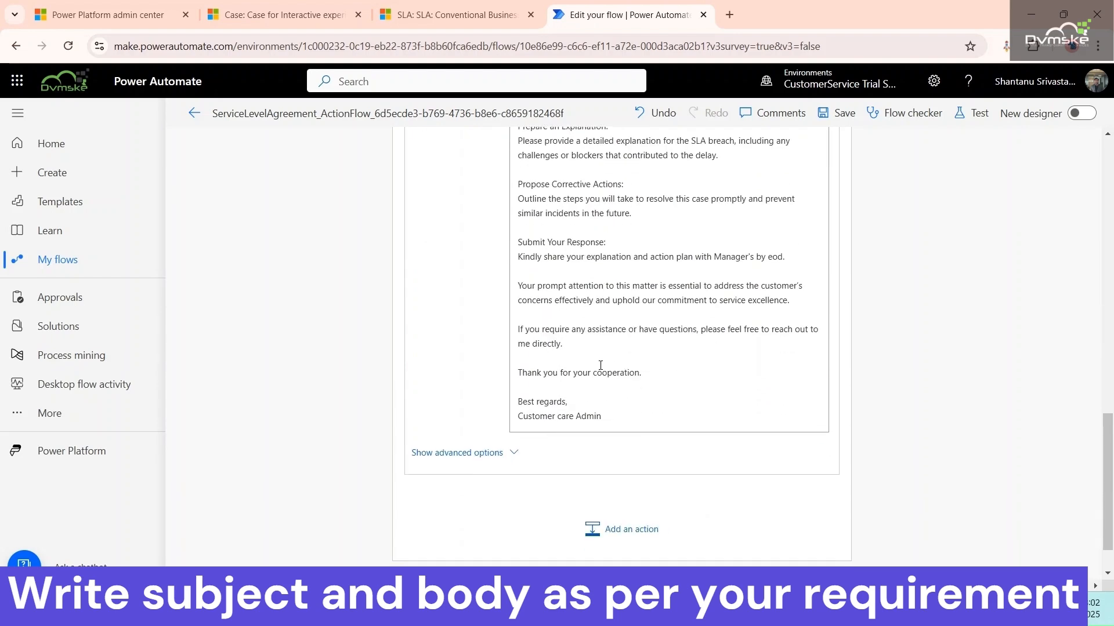
pyautogui.scroll(2, 627, 359)
pyautogui.click(844, 113)
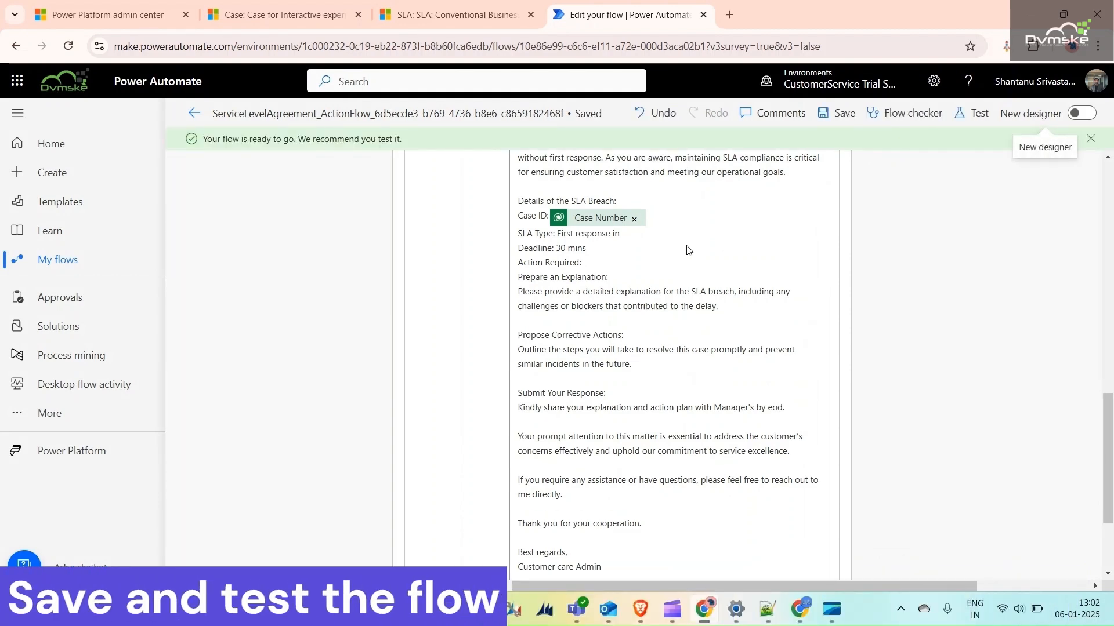
# Switch to the Defective item delivered case in Dynamics 365, refresh it and check the First response in timer.
pyautogui.click(285, 23)
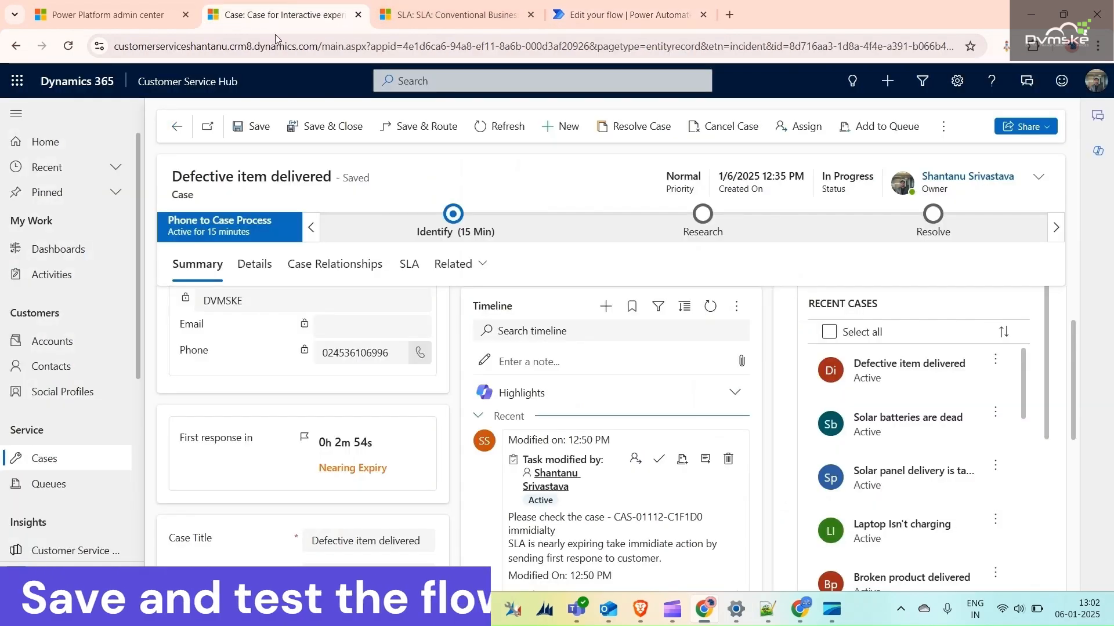
pyautogui.click(500, 126)
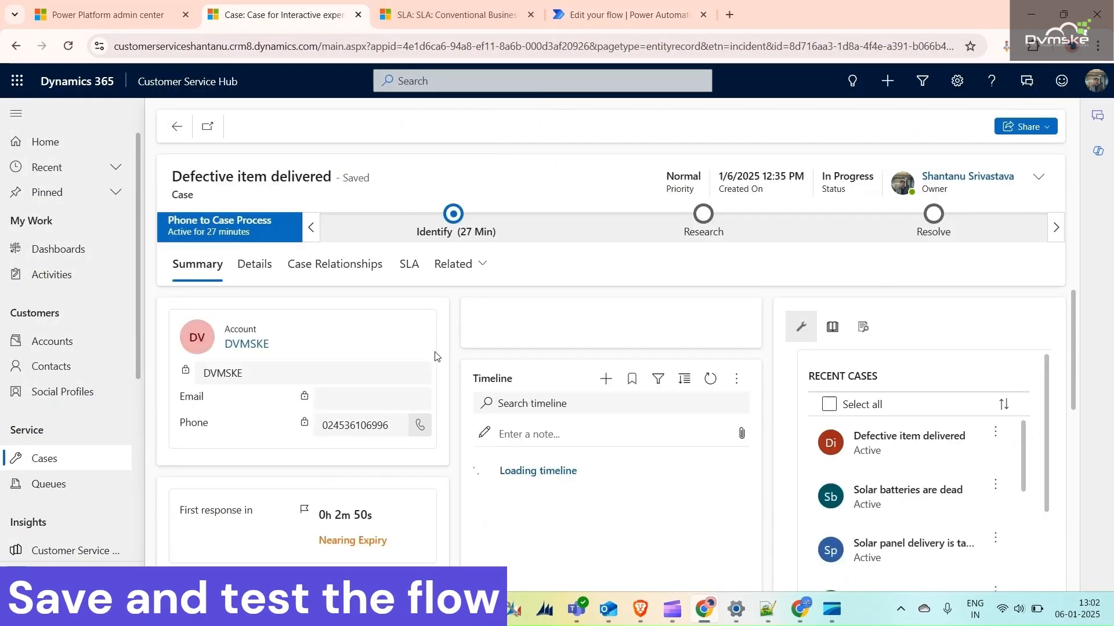
pyautogui.scroll(-1, 400, 417)
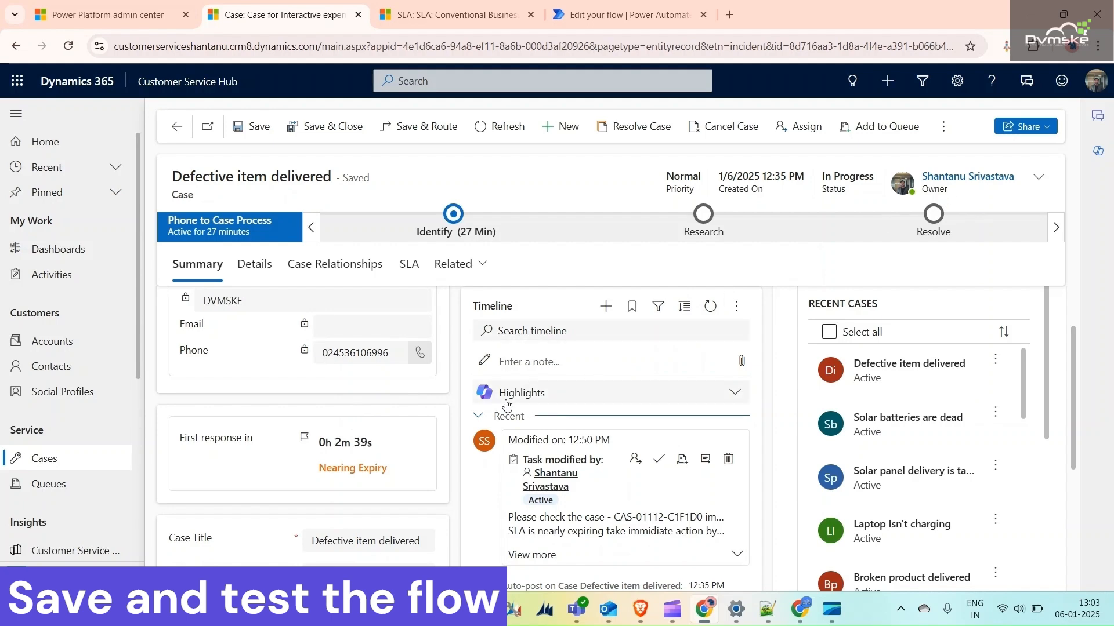
# Save and close the First response for high revenue customer item, then activate the Conventional Business SLA and set it as default.
pyautogui.click(468, 23)
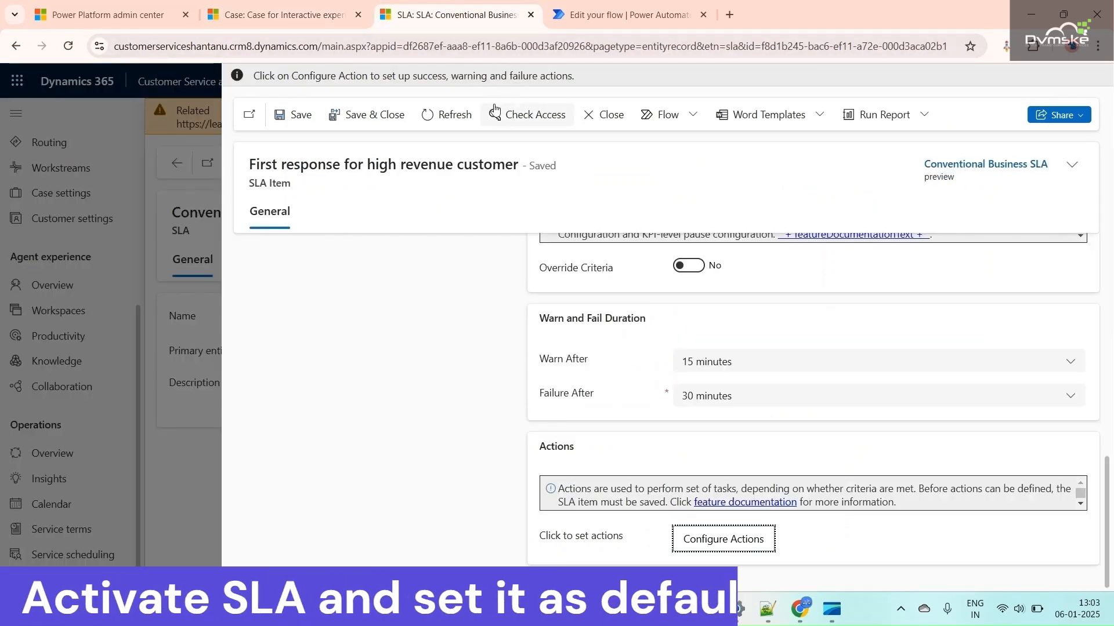
pyautogui.click(627, 14)
pyautogui.click(446, 8)
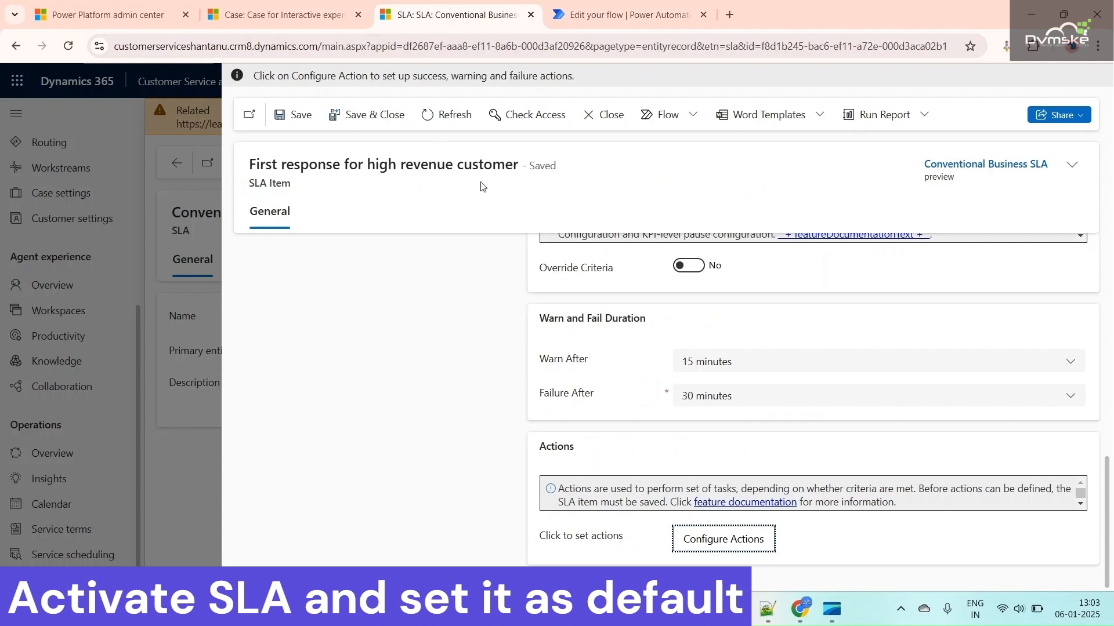
pyautogui.click(392, 116)
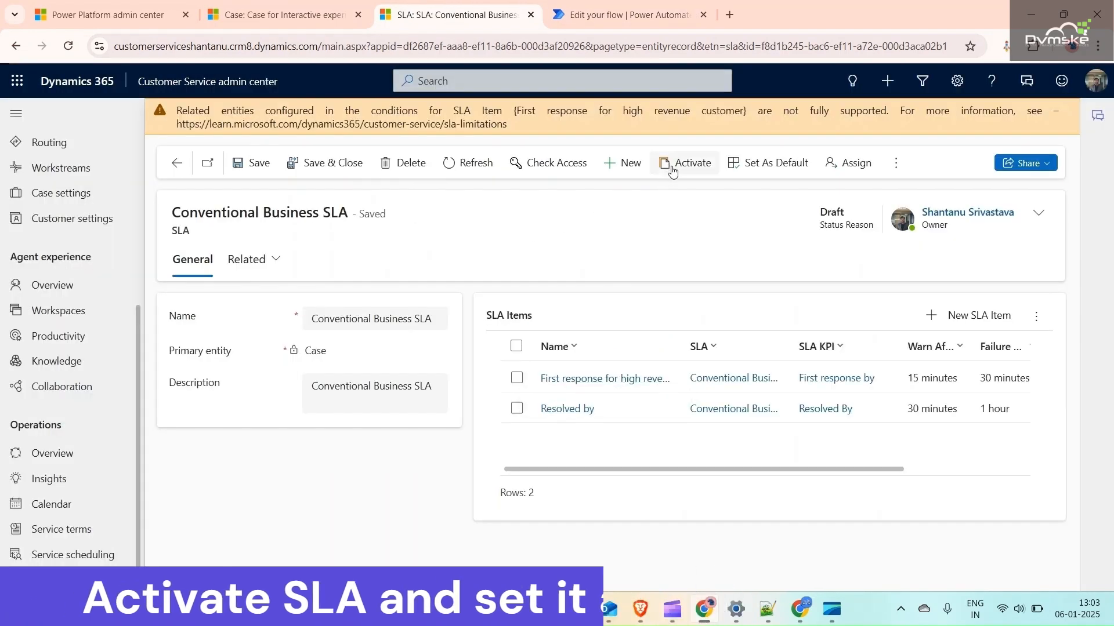
pyautogui.click(667, 165)
pyautogui.click(619, 377)
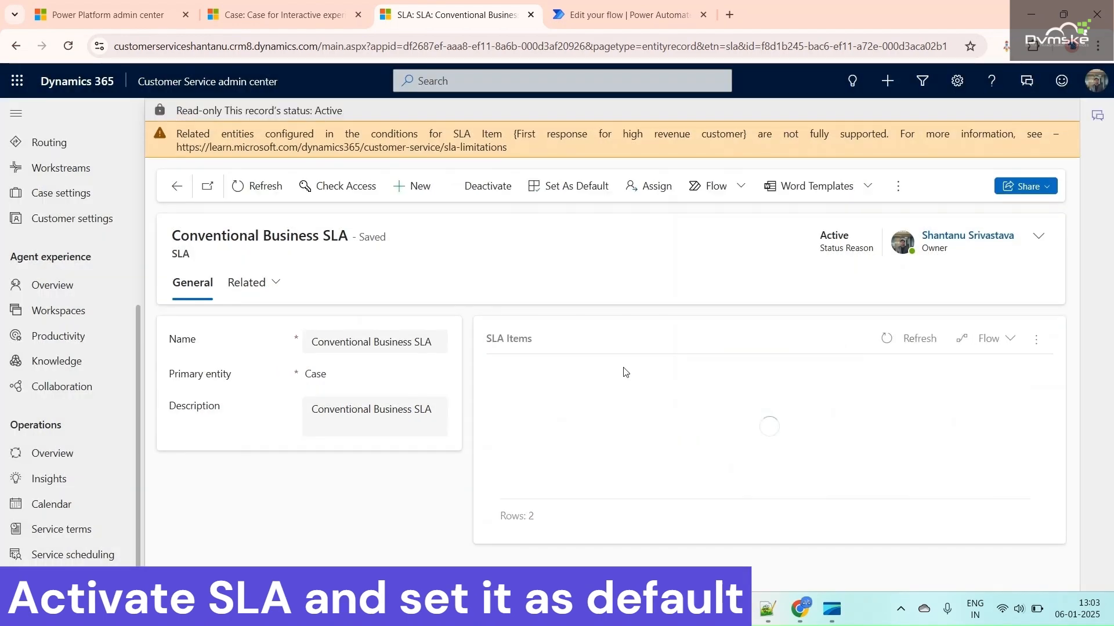
pyautogui.click(567, 187)
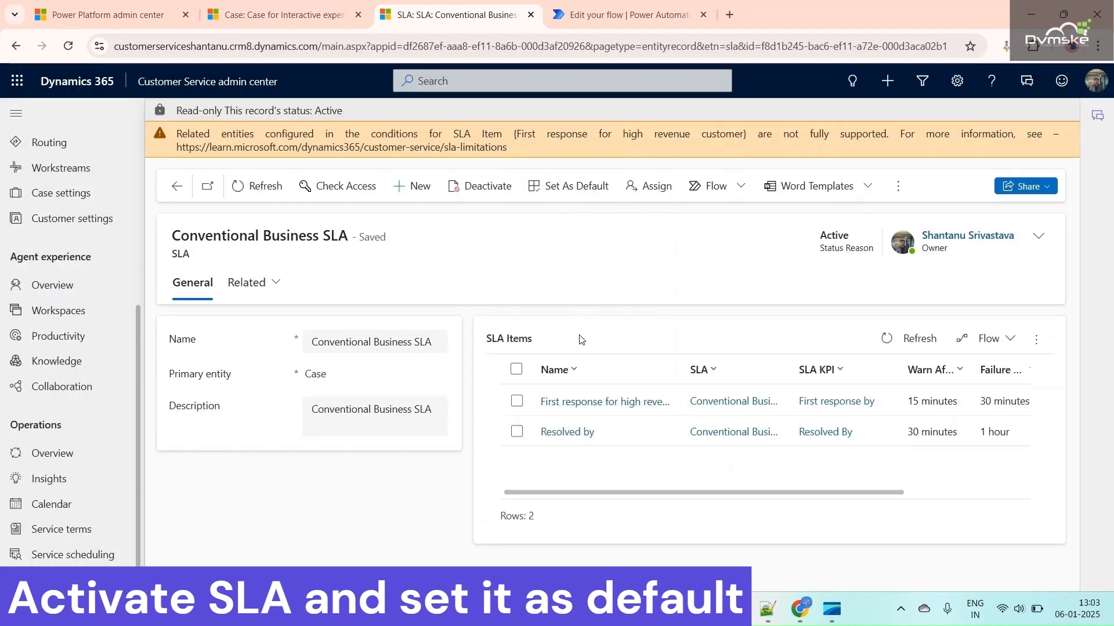
pyautogui.click(585, 377)
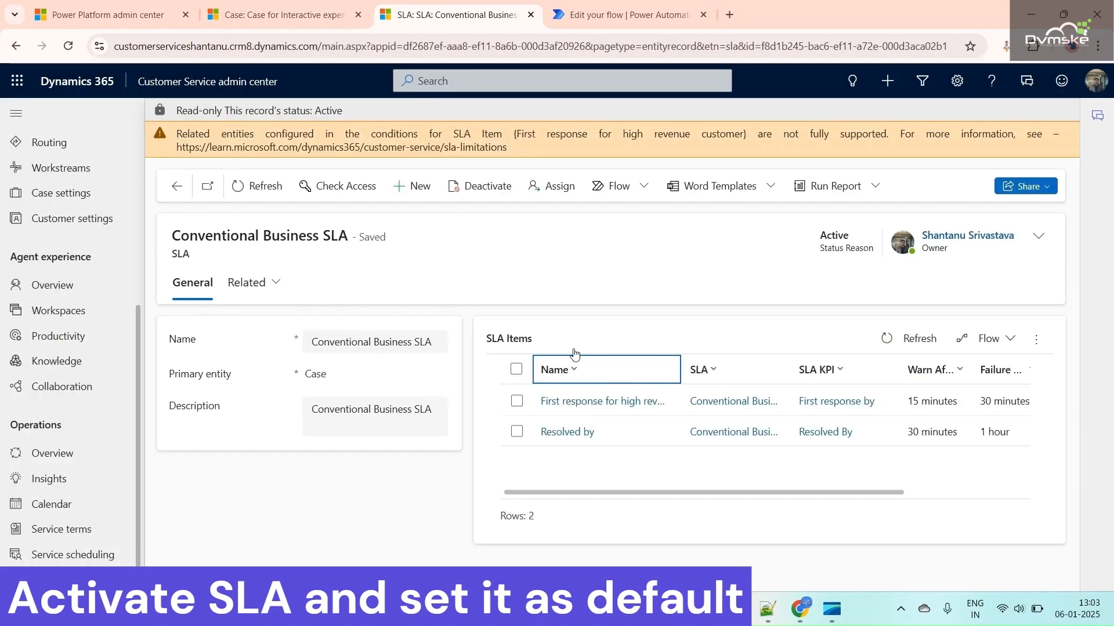
# Return to the Defective item delivered case, wait for its first response timer to run out and refresh the record.
pyautogui.click(276, 23)
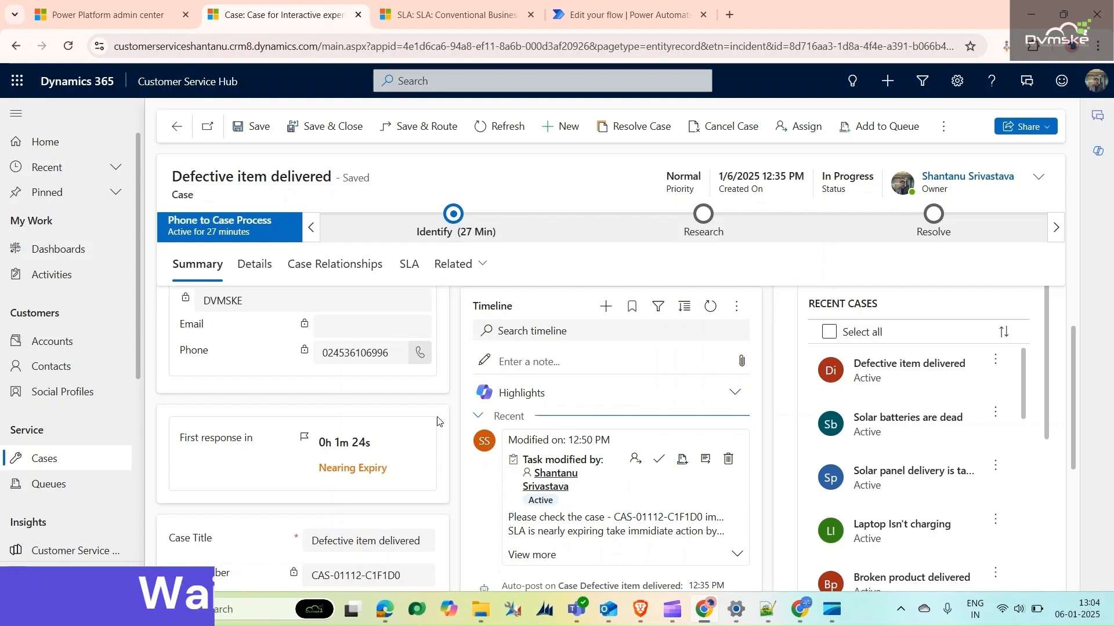
pyautogui.click(609, 609)
pyautogui.click(849, 89)
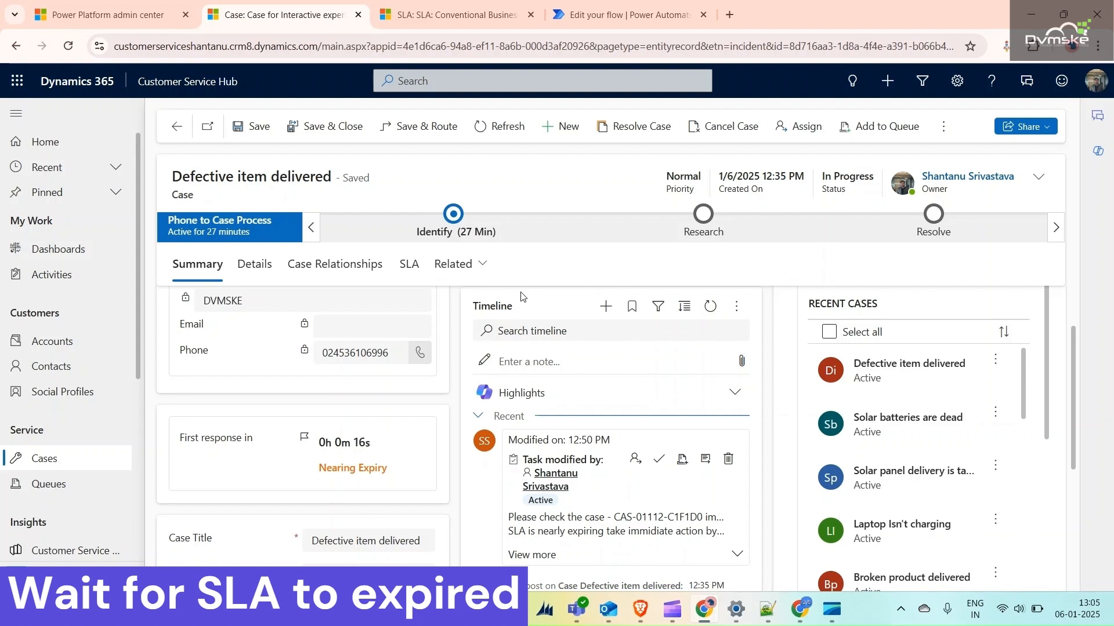
pyautogui.click(485, 127)
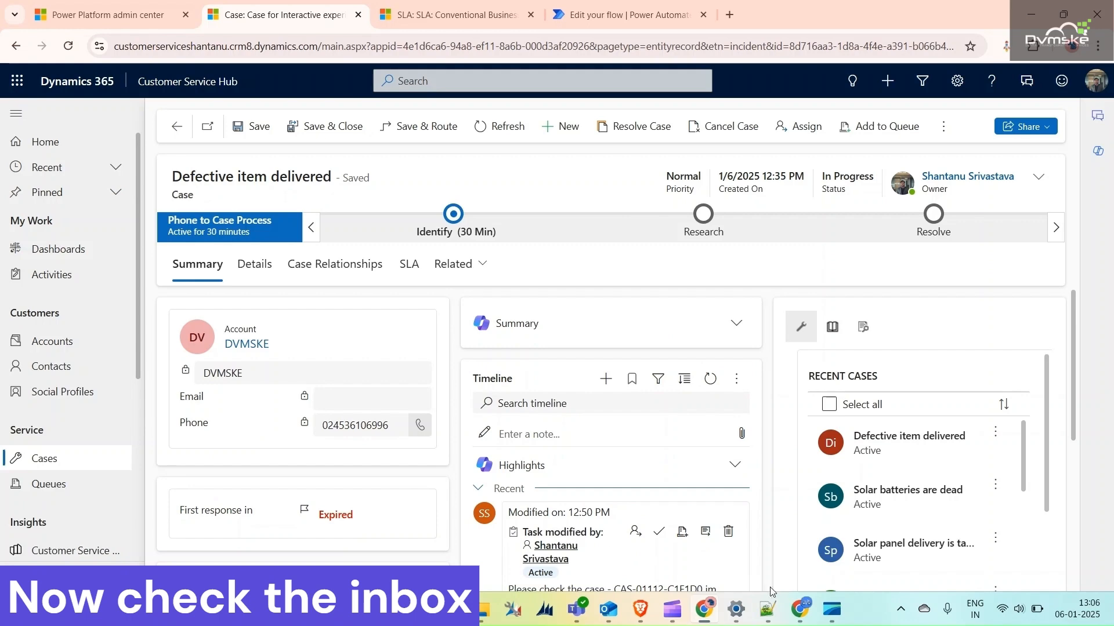
# Switch to Outlook, open the SLA Breach Notification email, read it through and minimize the mailbox.
pyautogui.click(608, 609)
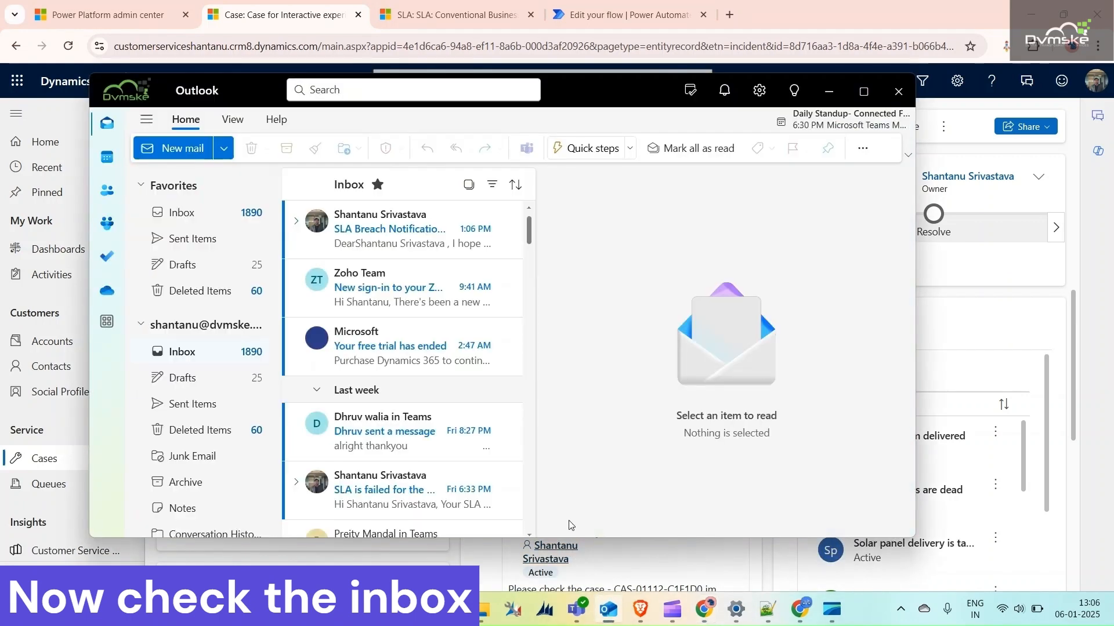
pyautogui.click(379, 246)
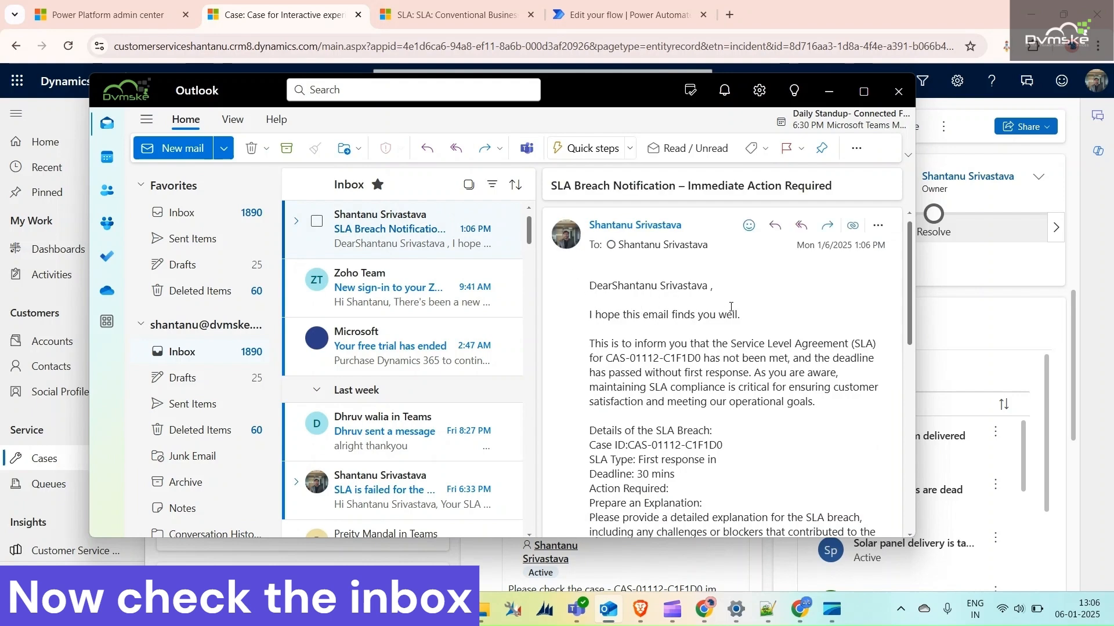
pyautogui.scroll(-2, 731, 307)
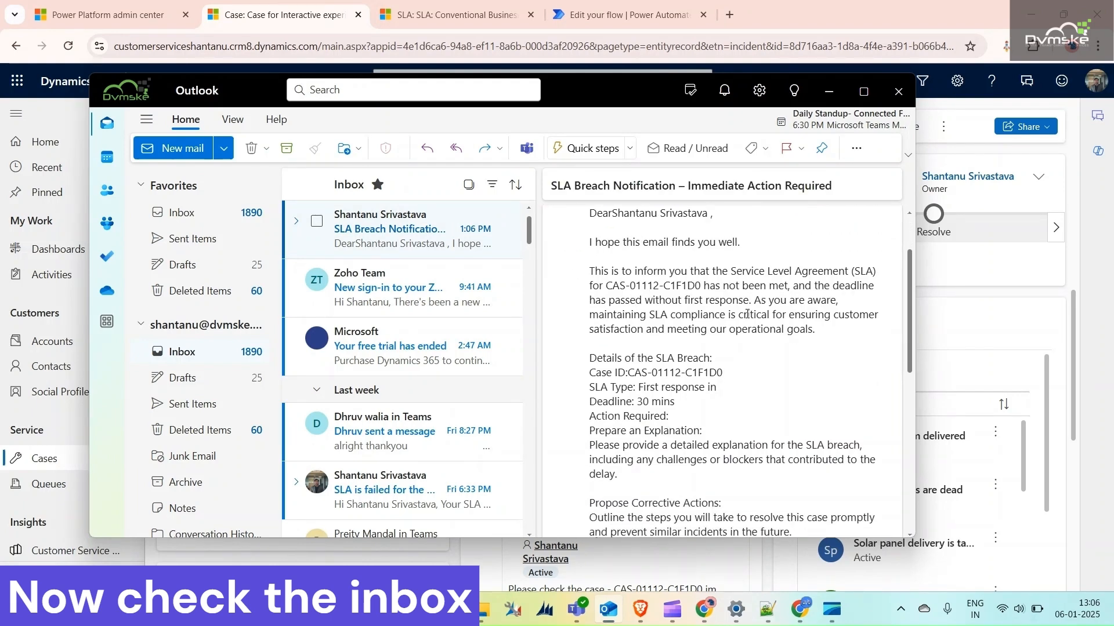
pyautogui.scroll(-8, 747, 313)
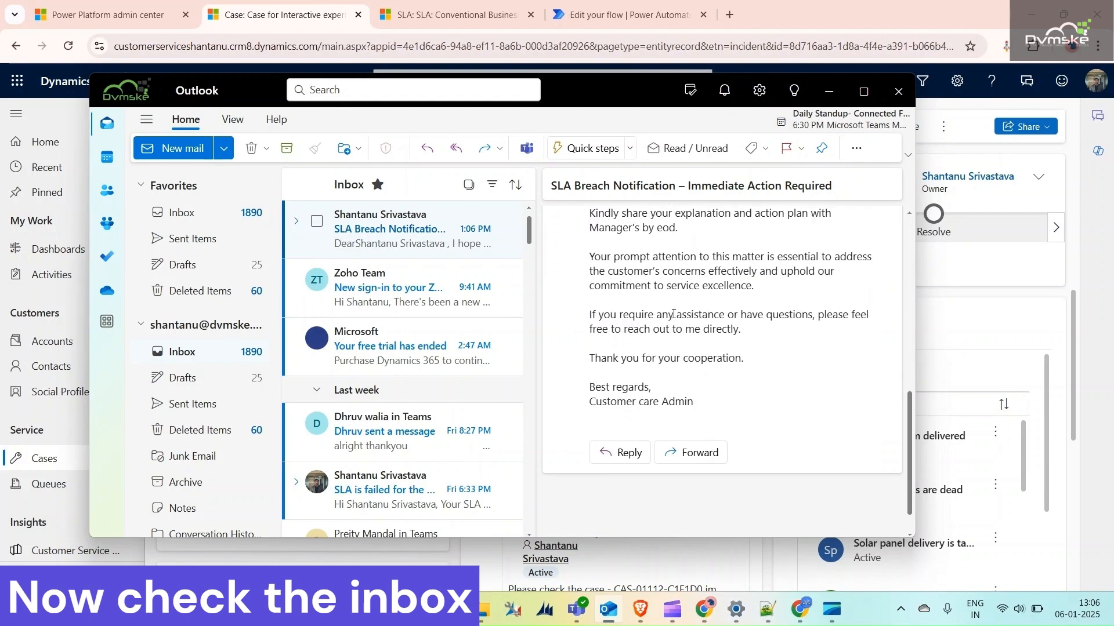
pyautogui.scroll(10, 673, 314)
pyautogui.click(829, 91)
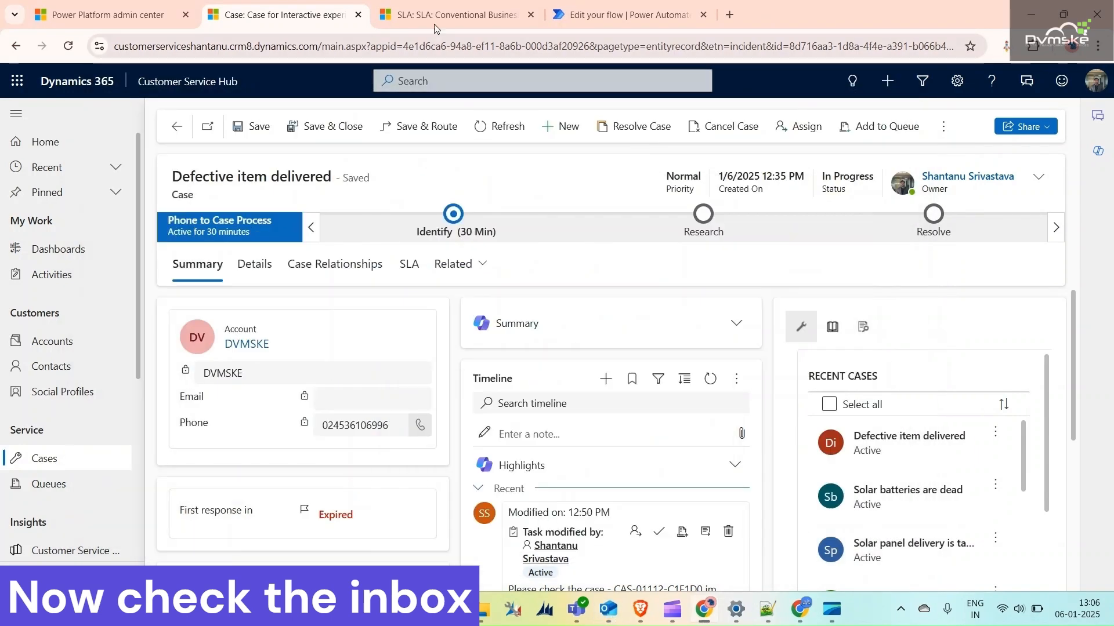
# Recheck the flow's Is Non-compliant email action, the Conventional Business SLA record and the Defective item delivered case.
pyautogui.click(624, 15)
pyautogui.scroll(5, 525, 242)
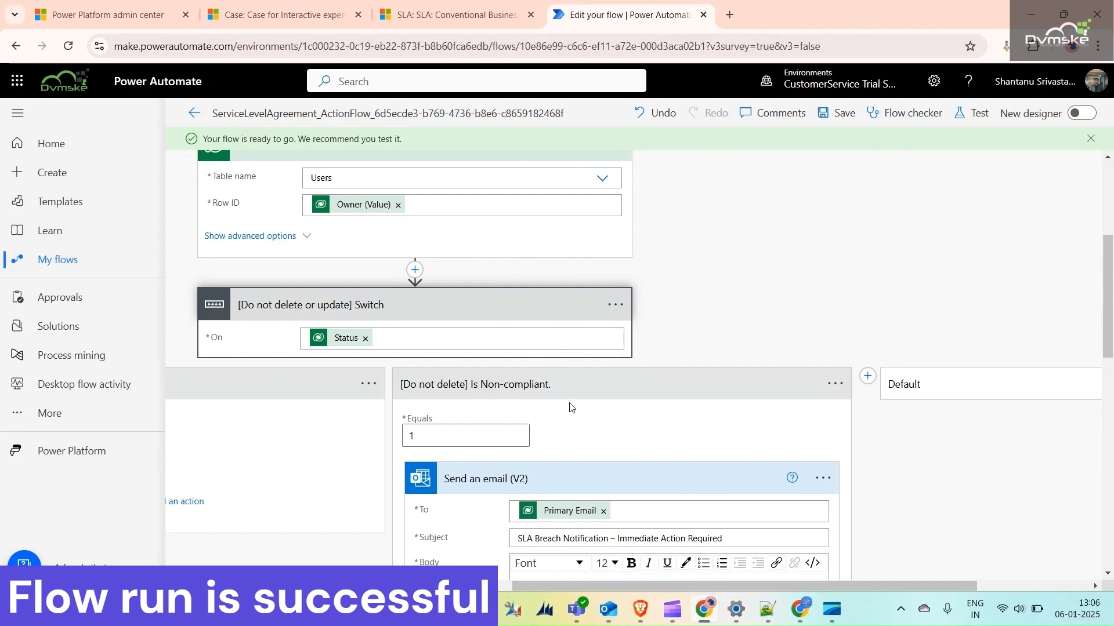
pyautogui.scroll(-1, 587, 399)
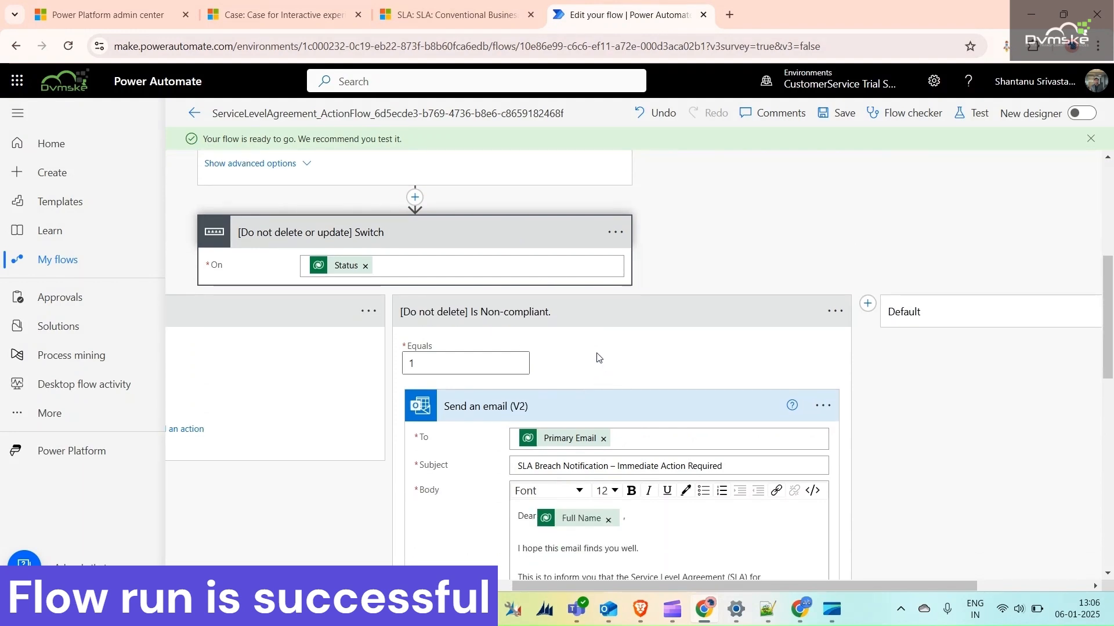
pyautogui.click(447, 12)
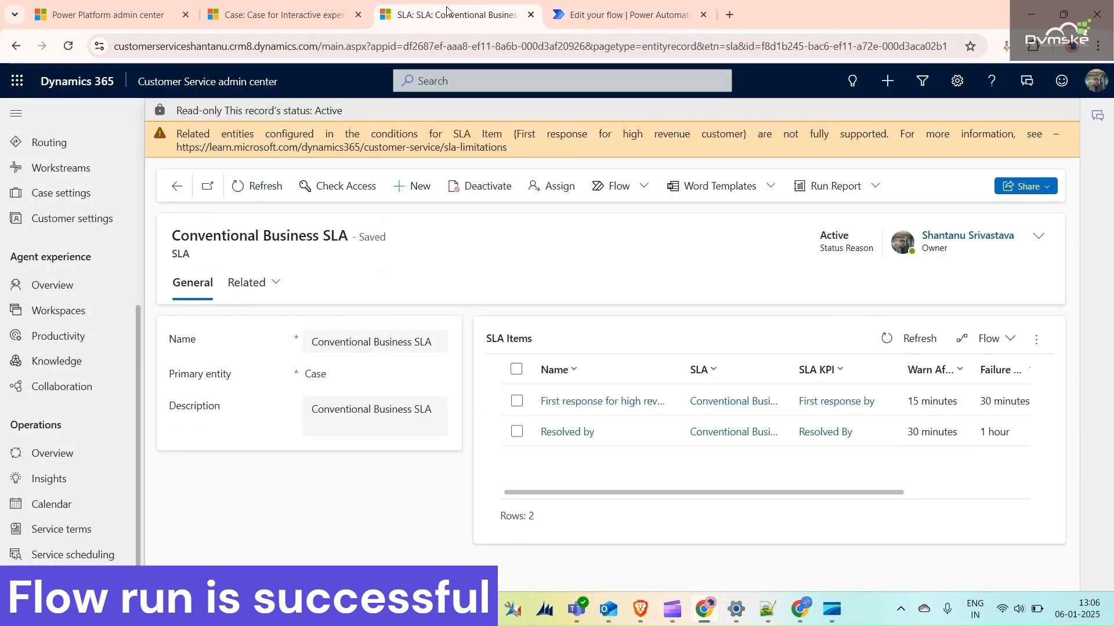
pyautogui.click(284, 14)
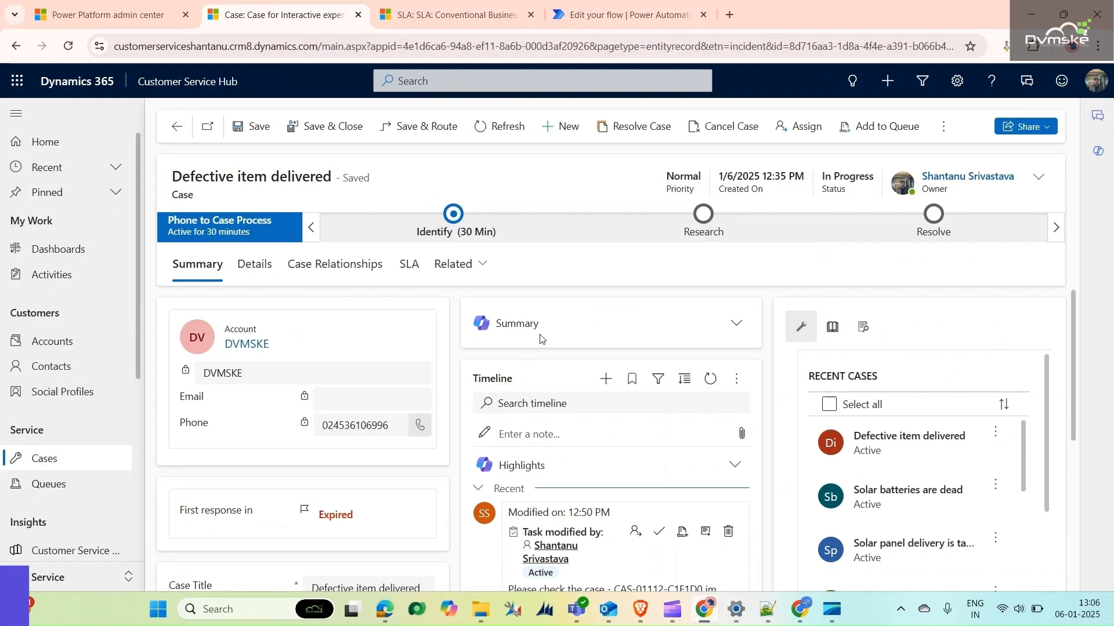